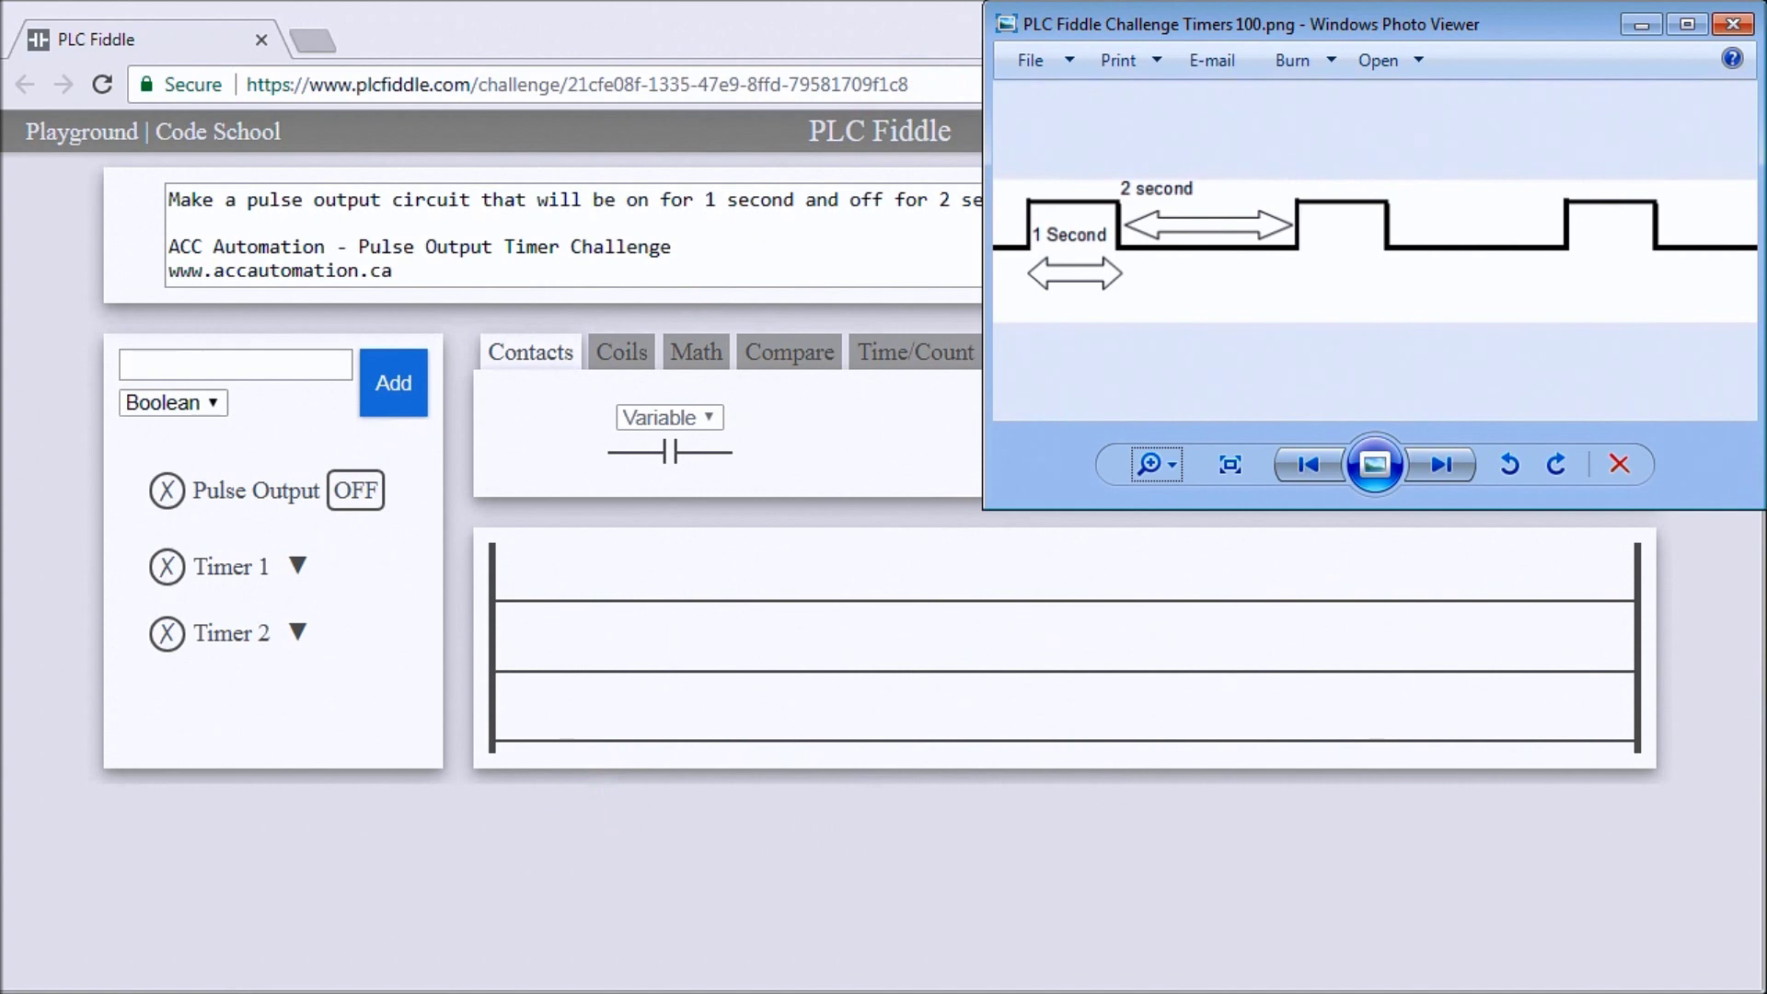
Close the pulse timing diagram in Windows Photo Viewer to reveal the PLC Fiddle challenge.
{"action": "key", "text": "alt+F4"}
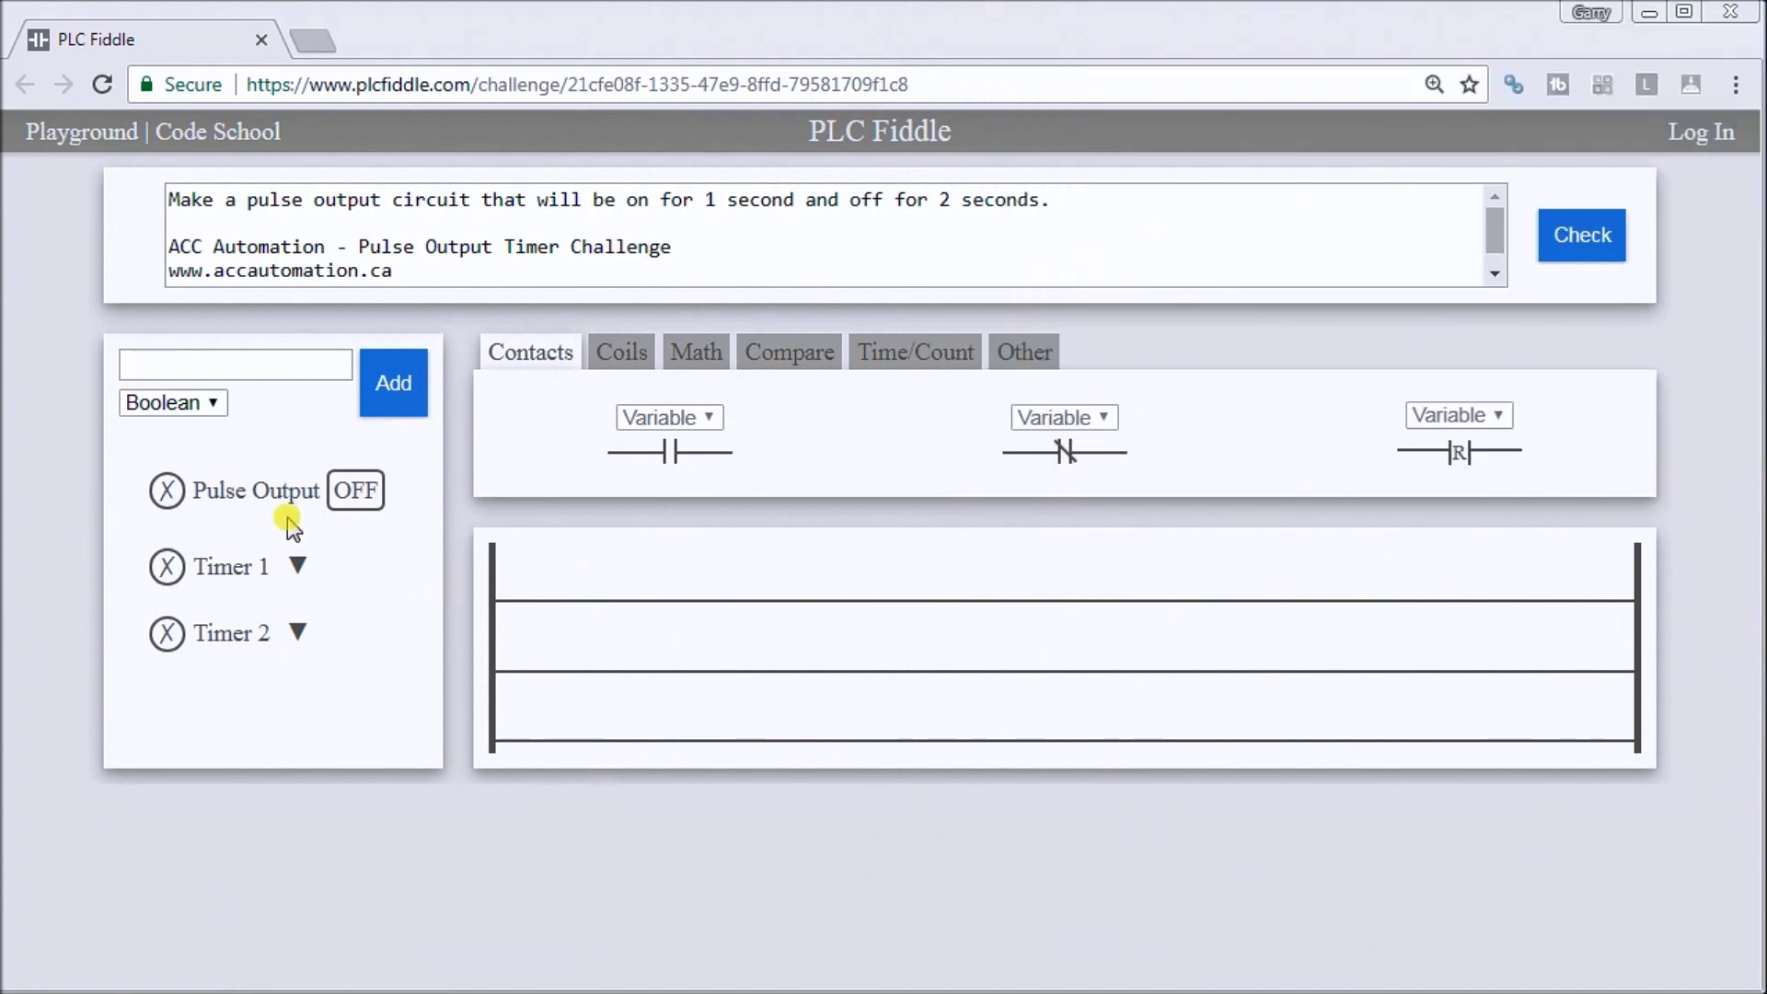
{"action": "left_click", "coordinate": [295, 567]}
{"action": "scroll", "coordinate": [400, 642], "scroll_direction": "down", "scroll_amount": 2}
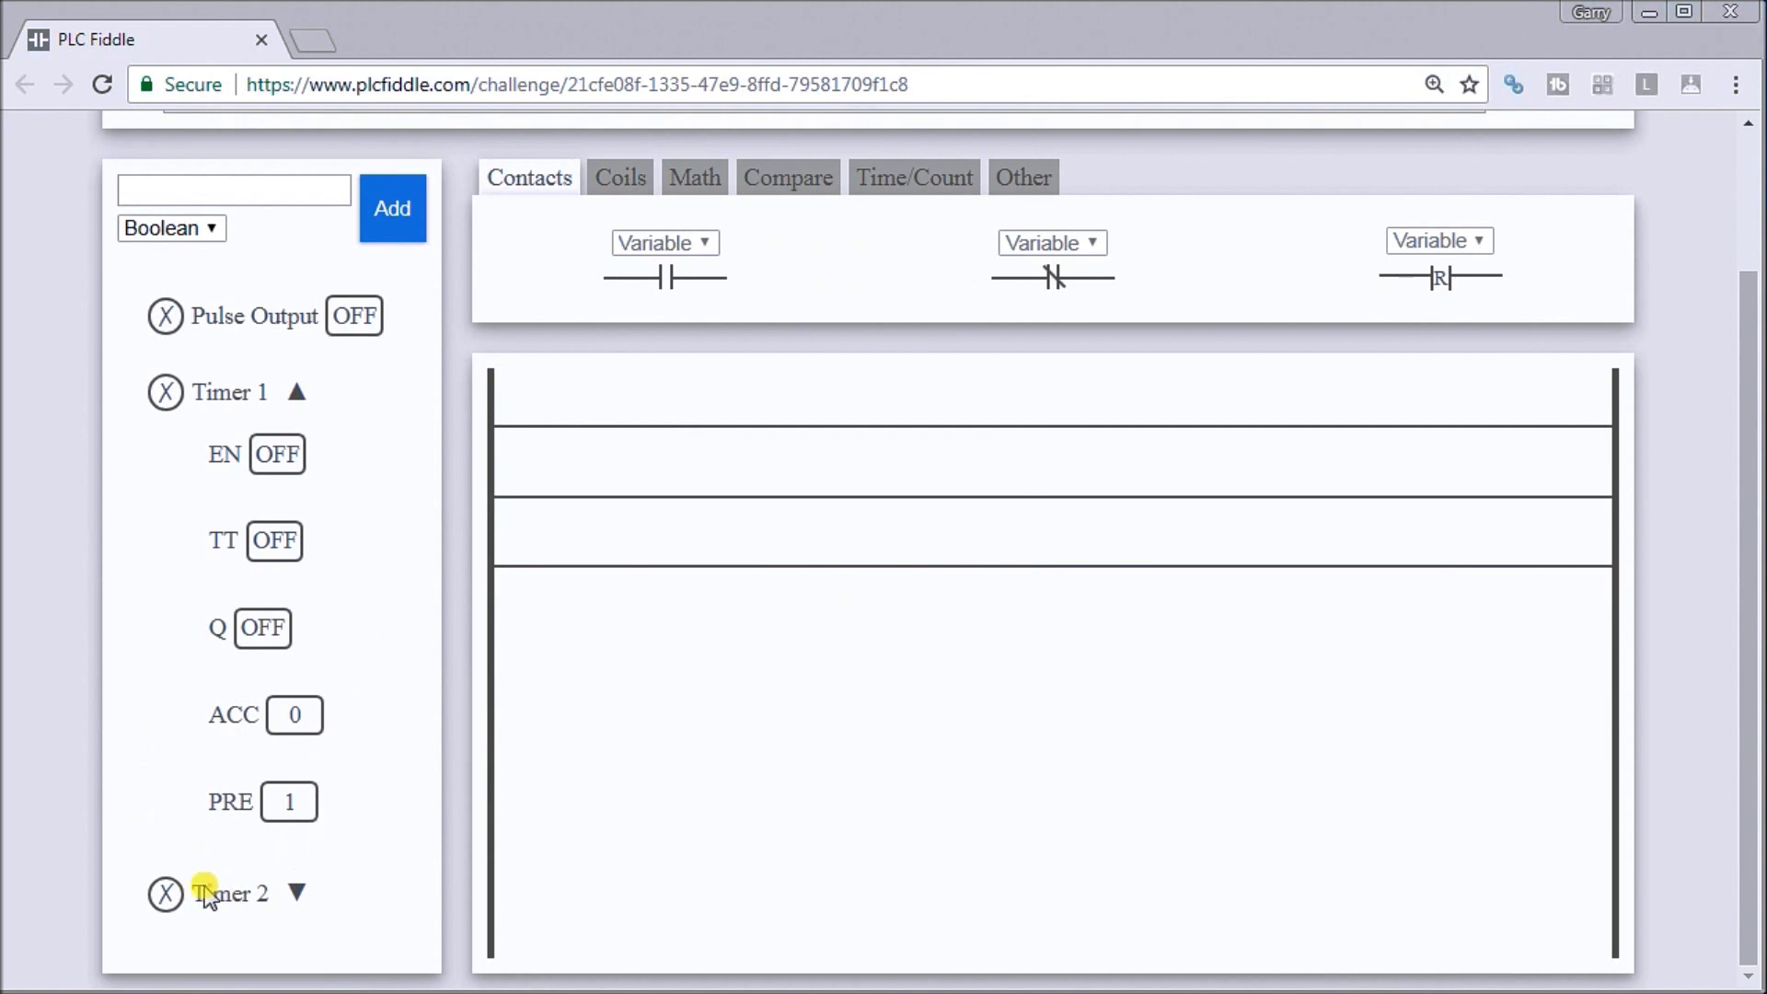
{"action": "left_click", "coordinate": [295, 894]}
{"action": "scroll", "coordinate": [307, 865], "scroll_direction": "down", "scroll_amount": 3}
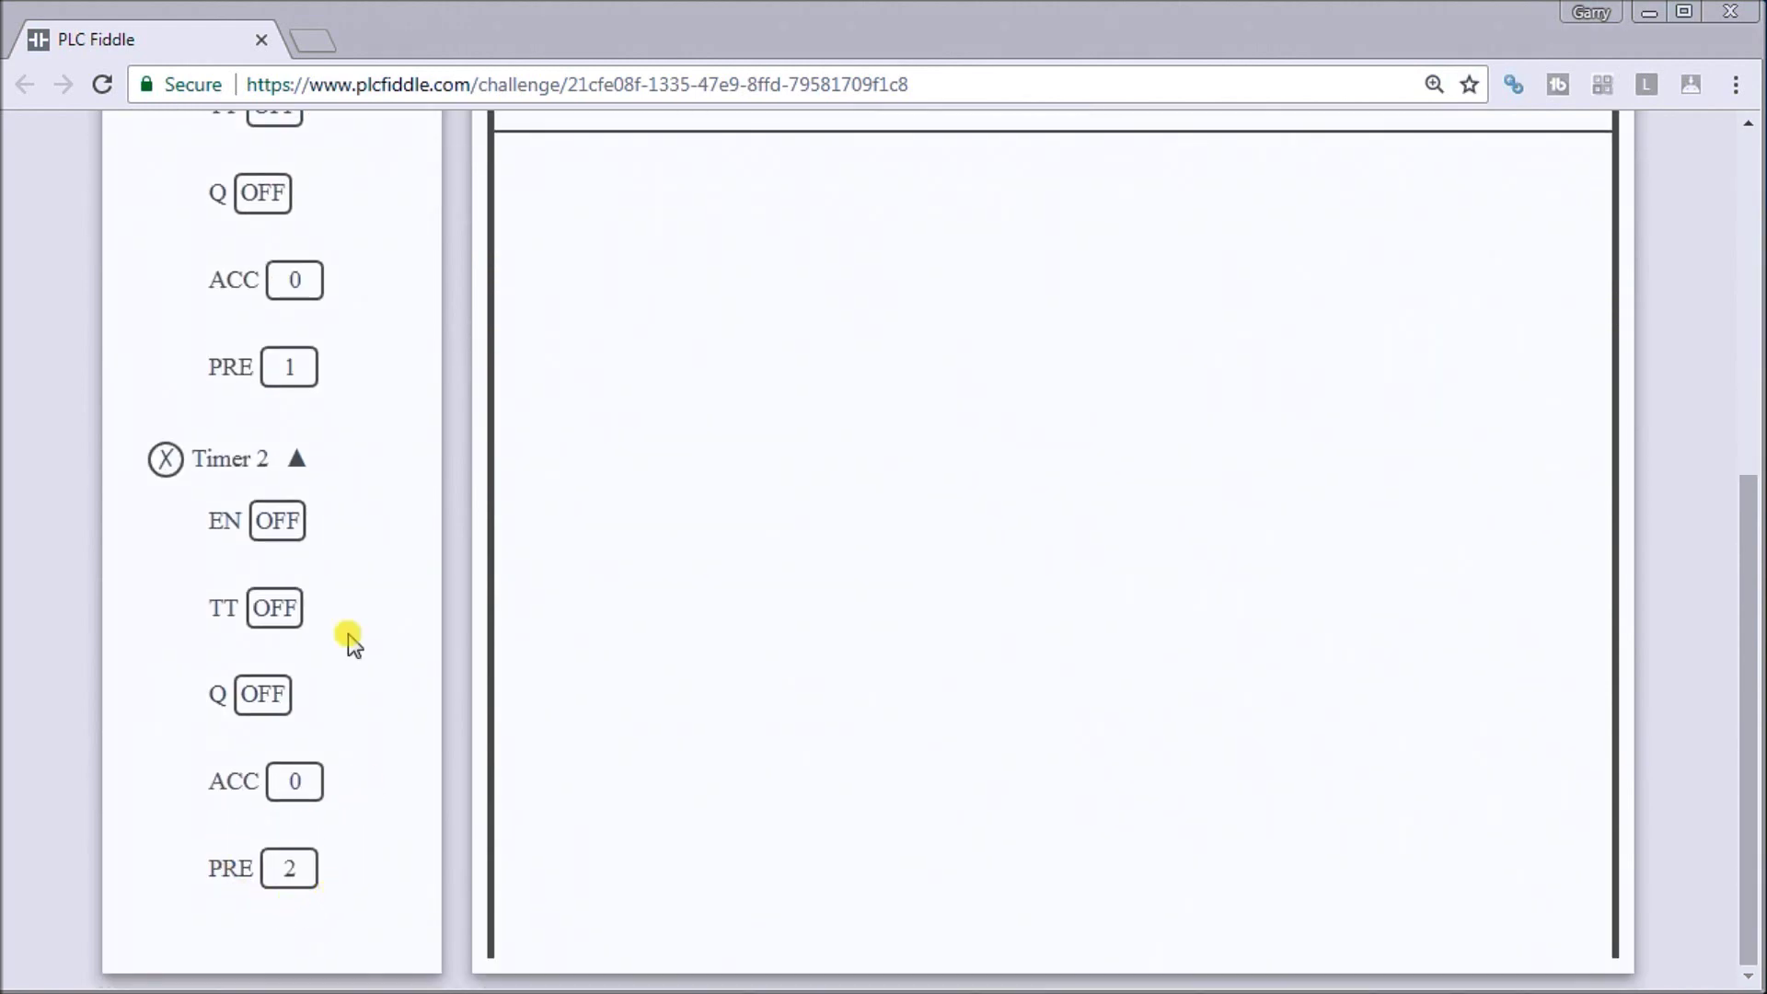
{"action": "left_click", "coordinate": [298, 461]}
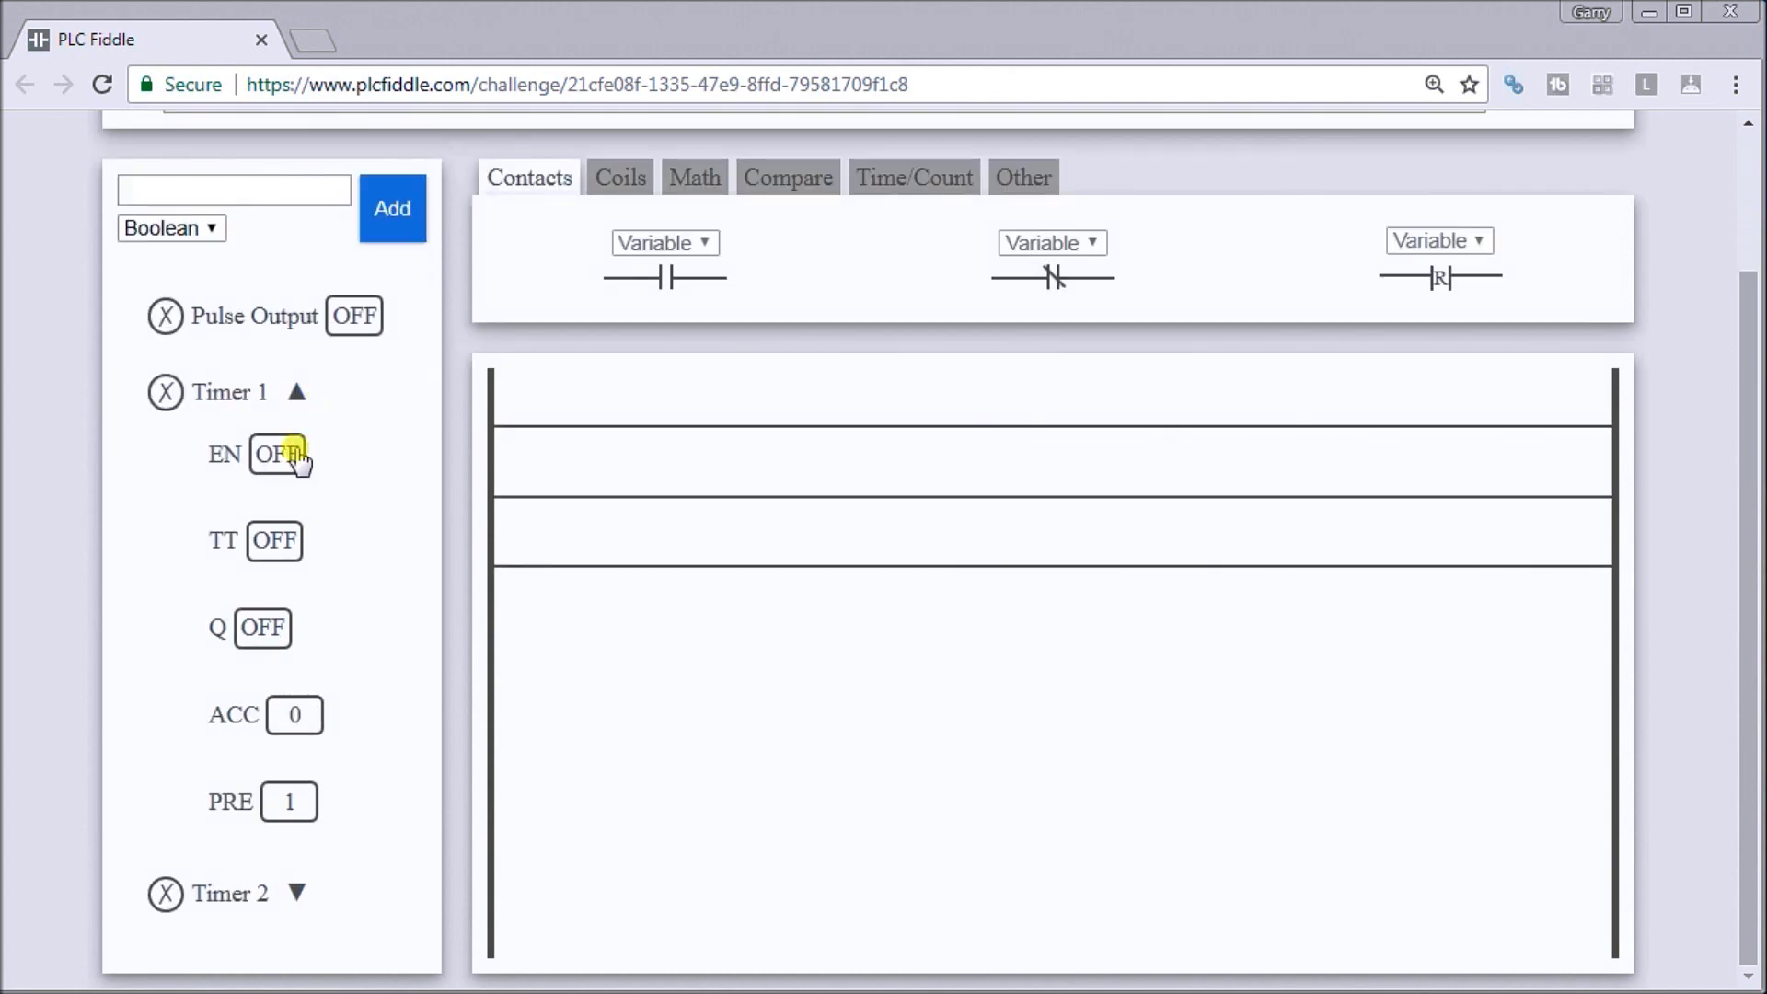
{"action": "left_click", "coordinate": [292, 400]}
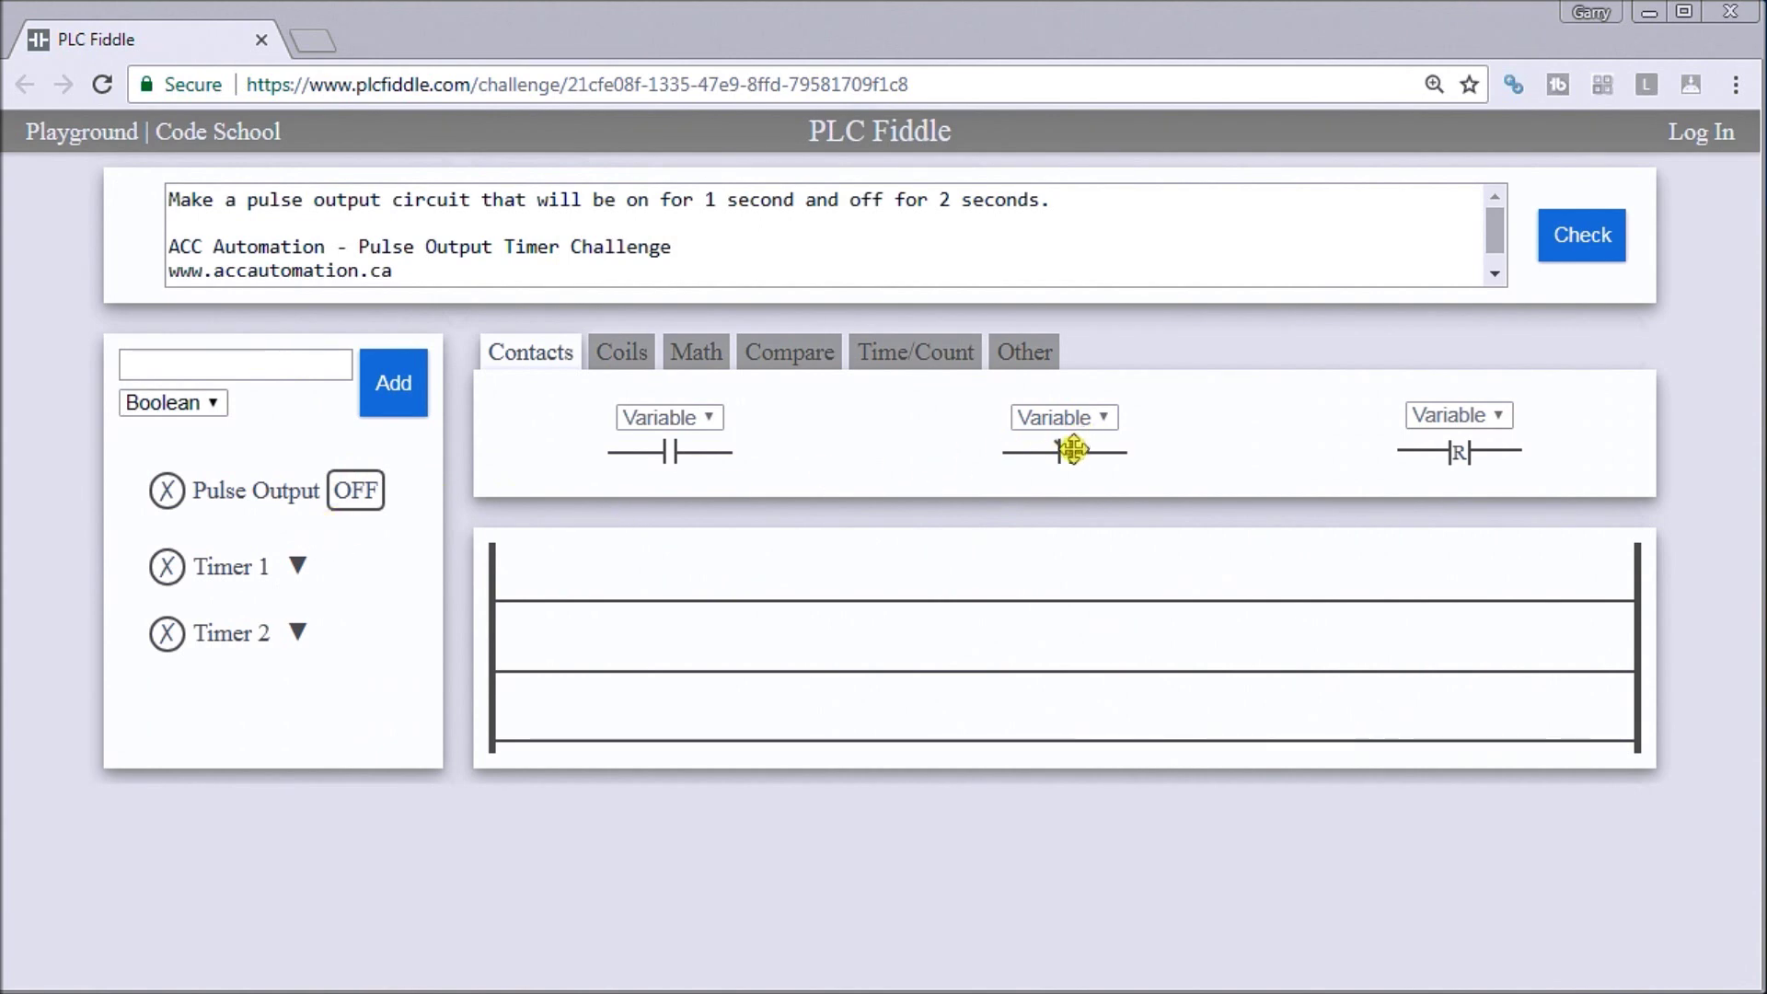
Place a contact at the start of rung 1 and assign it Timer 1.TT.
{"action": "left_click_drag", "start_coordinate": [1065, 451], "coordinate": [1016, 470]}
{"action": "left_click_drag", "start_coordinate": [1017, 471], "coordinate": [607, 594]}
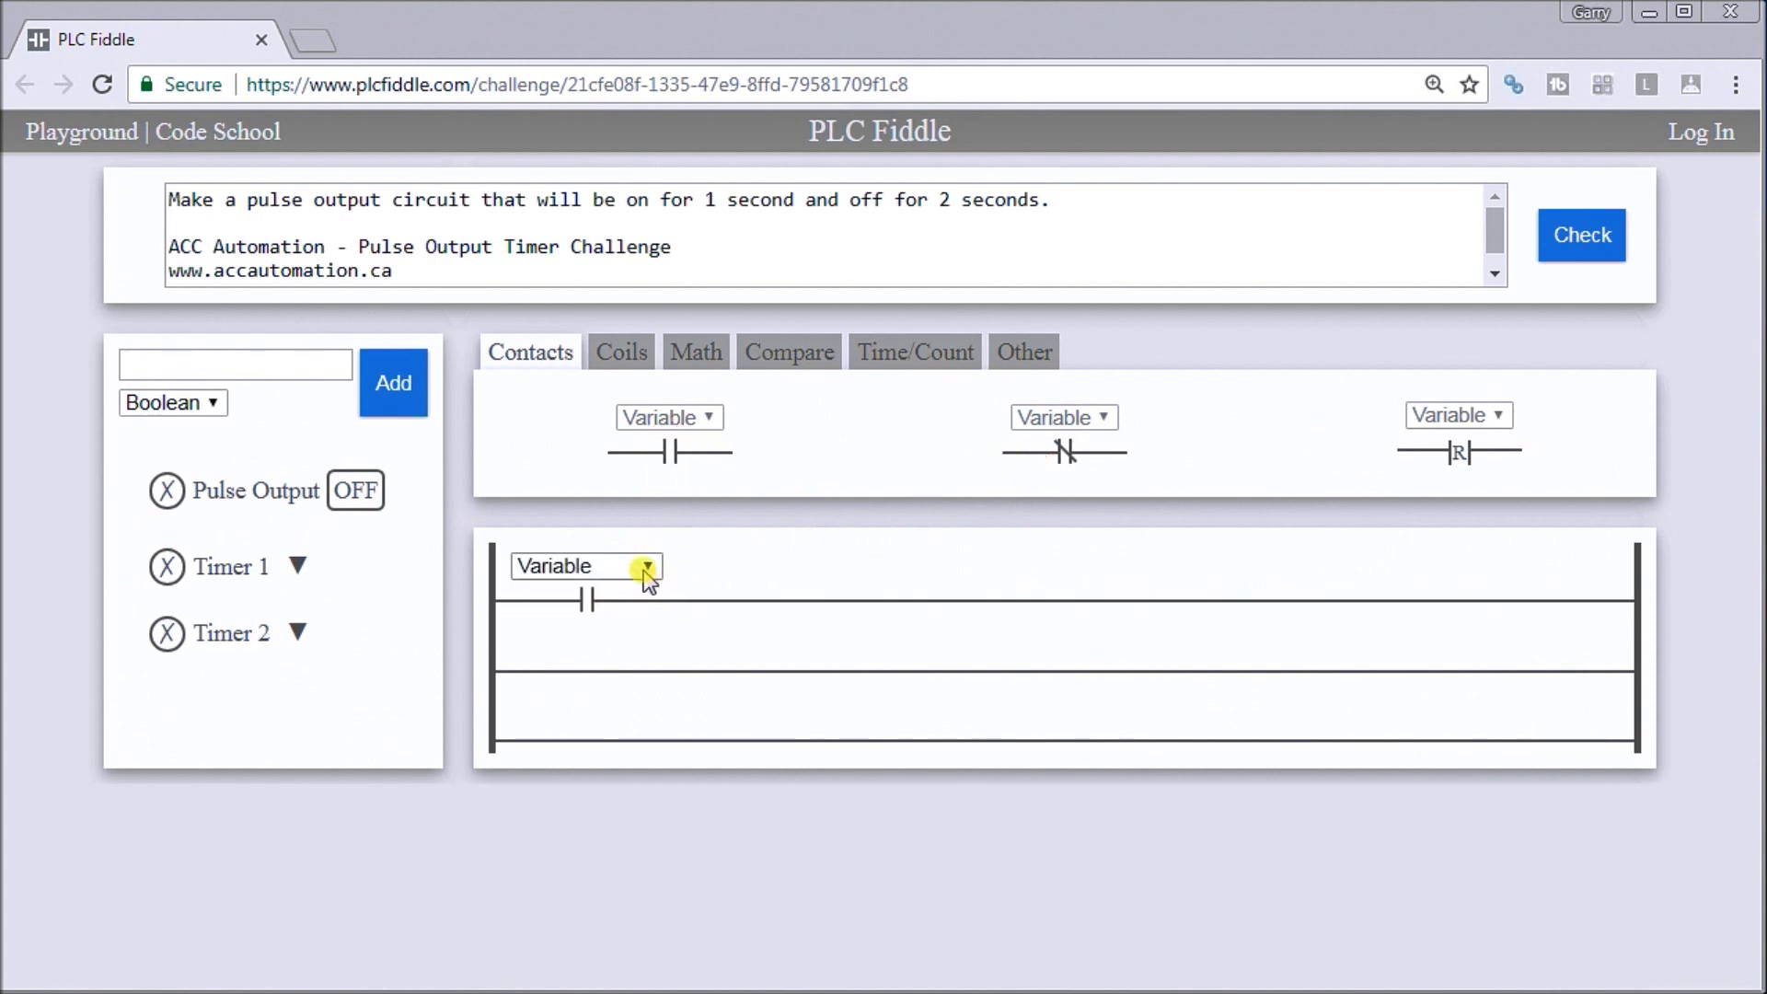
{"action": "left_click", "coordinate": [643, 567]}
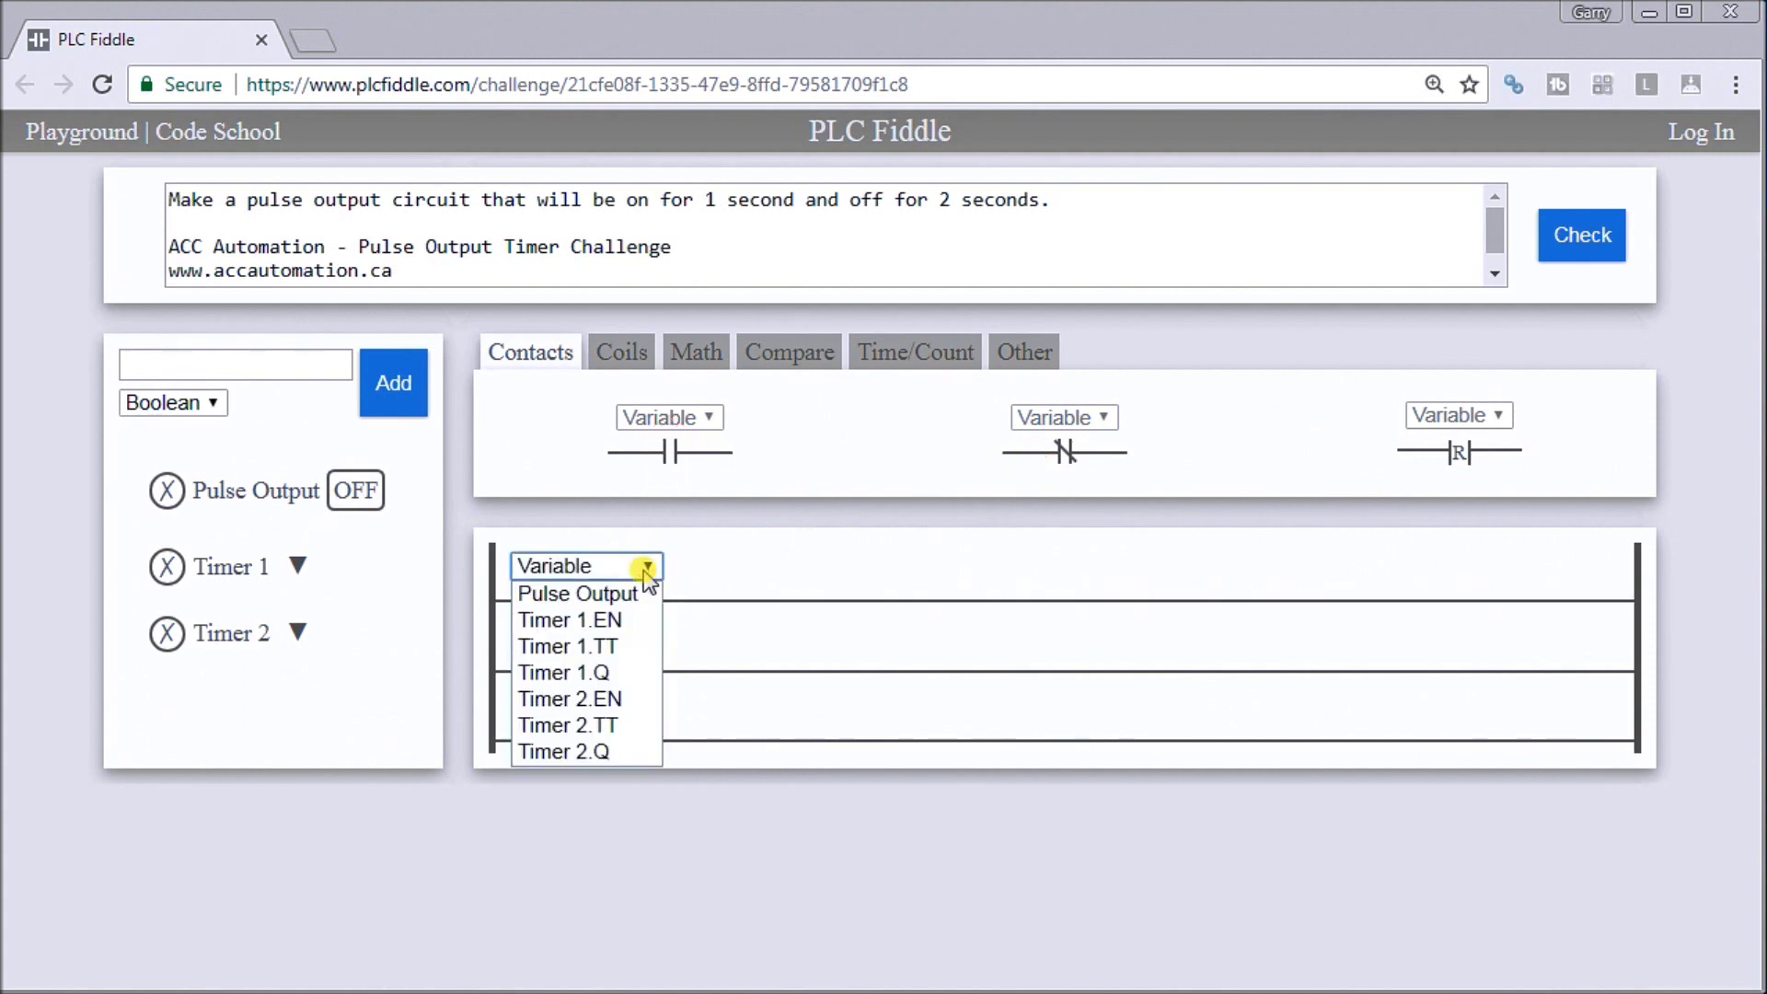
{"action": "left_click", "coordinate": [624, 648]}
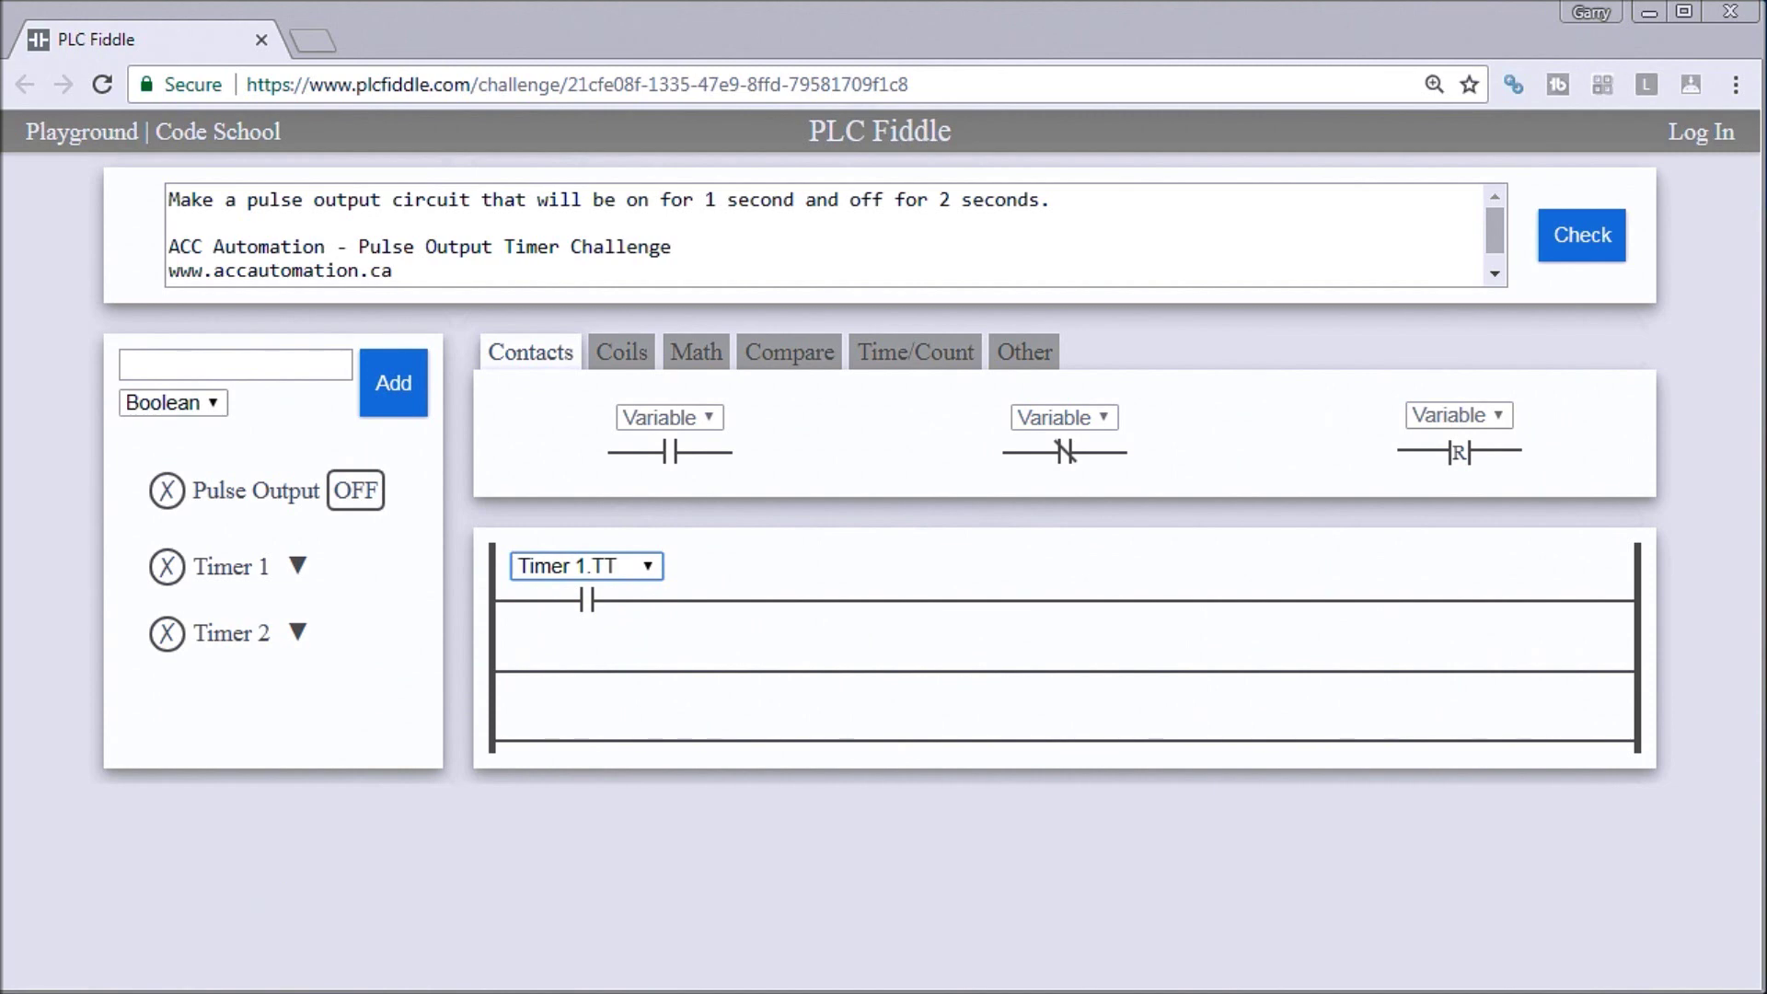
Add a coil at the end of rung 1 assigned to Pulse Output.
{"action": "key", "text": "alt+Tab"}
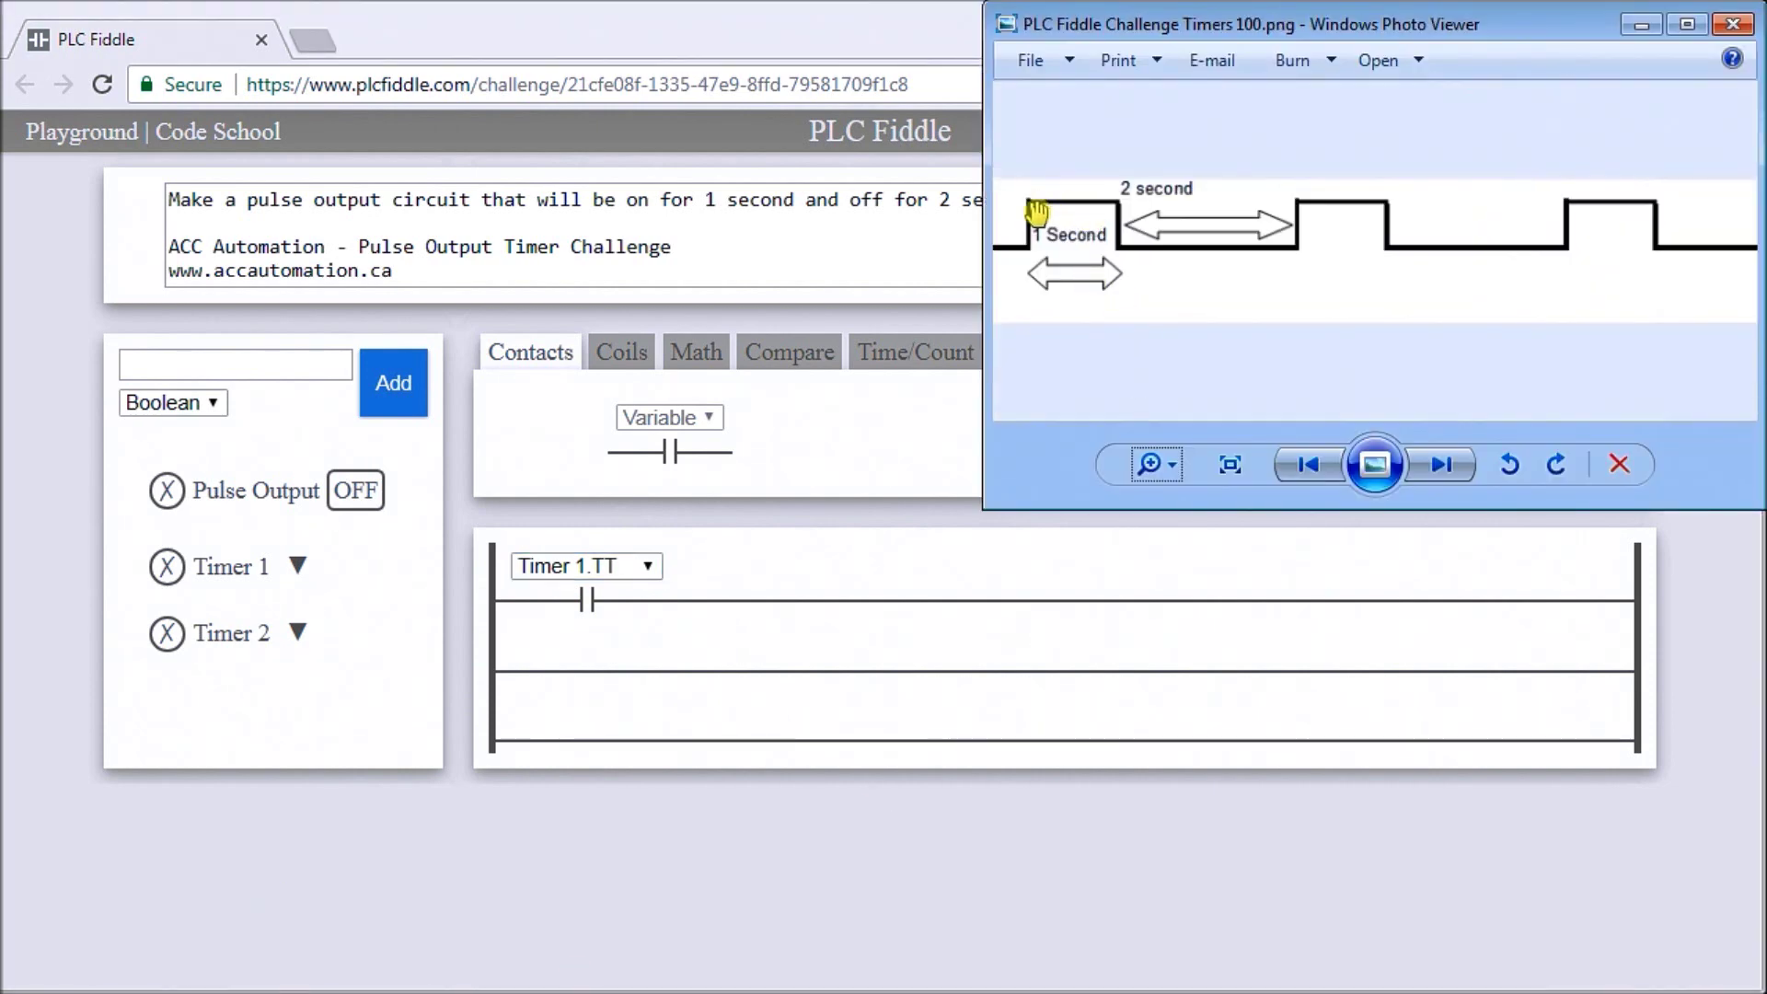
{"action": "left_click", "coordinate": [622, 351]}
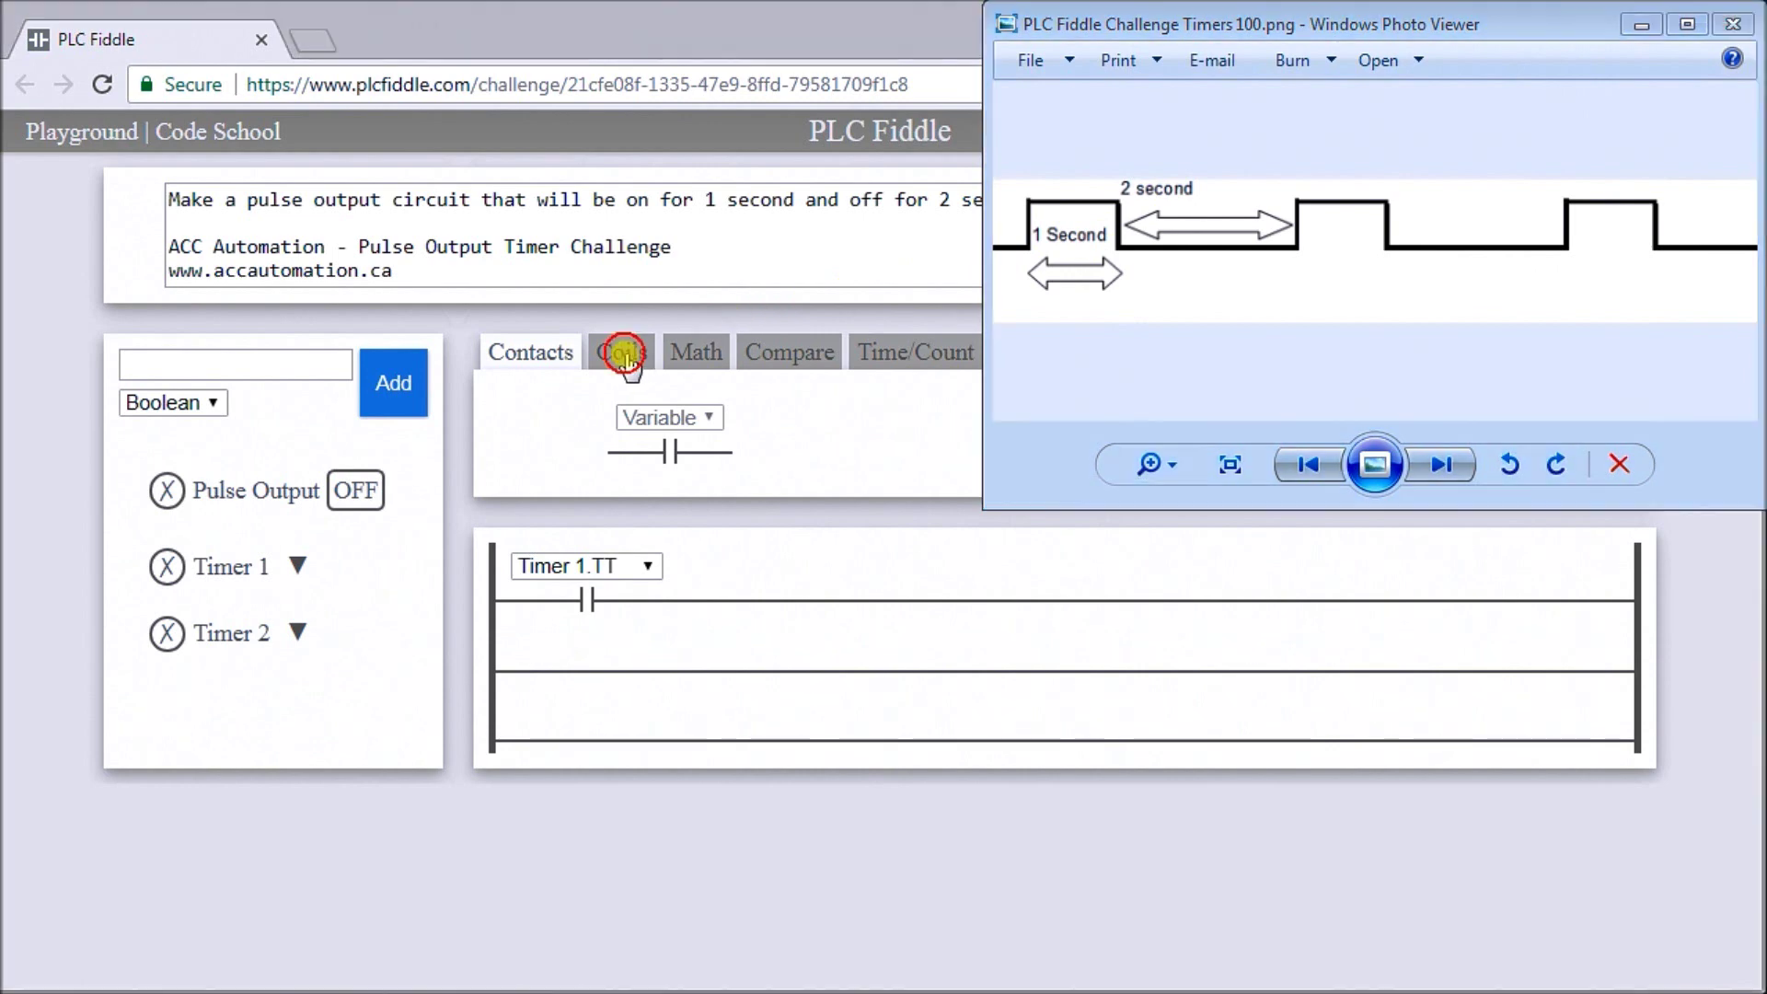
{"action": "left_click_drag", "start_coordinate": [679, 433], "coordinate": [1497, 574]}
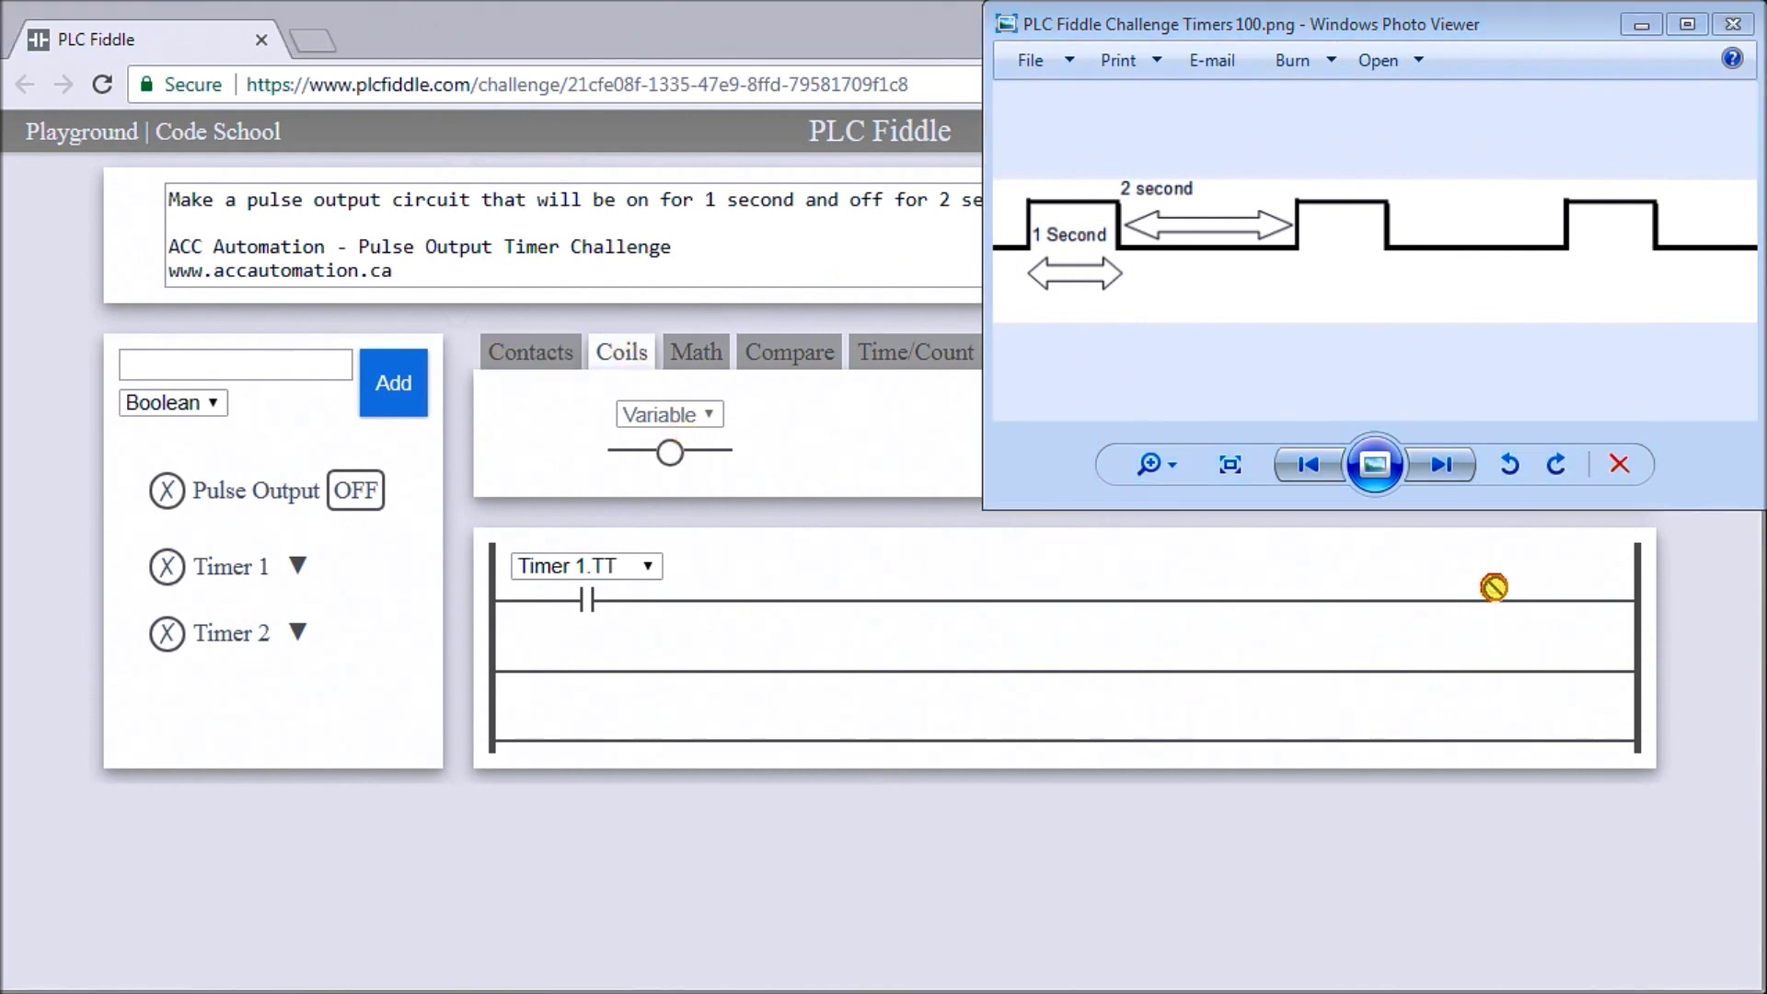
{"action": "left_click_drag", "start_coordinate": [1498, 574], "coordinate": [1498, 592]}
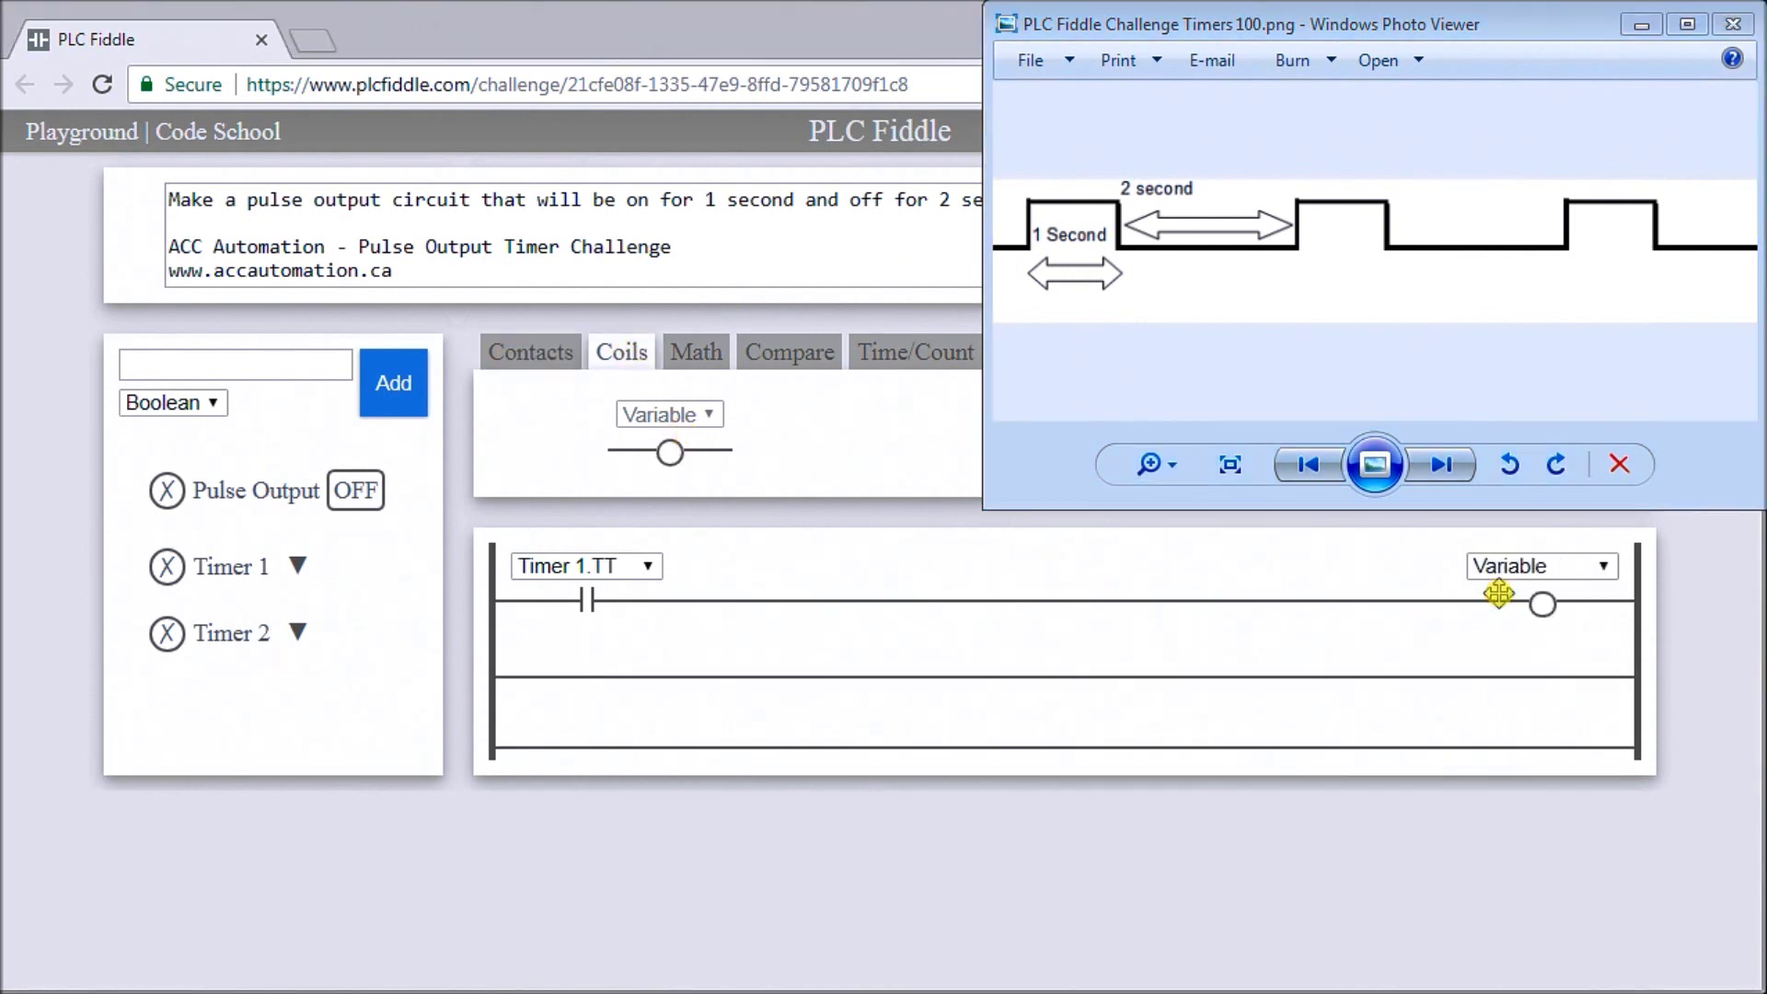
{"action": "left_click", "coordinate": [1588, 568]}
{"action": "left_click", "coordinate": [1531, 595]}
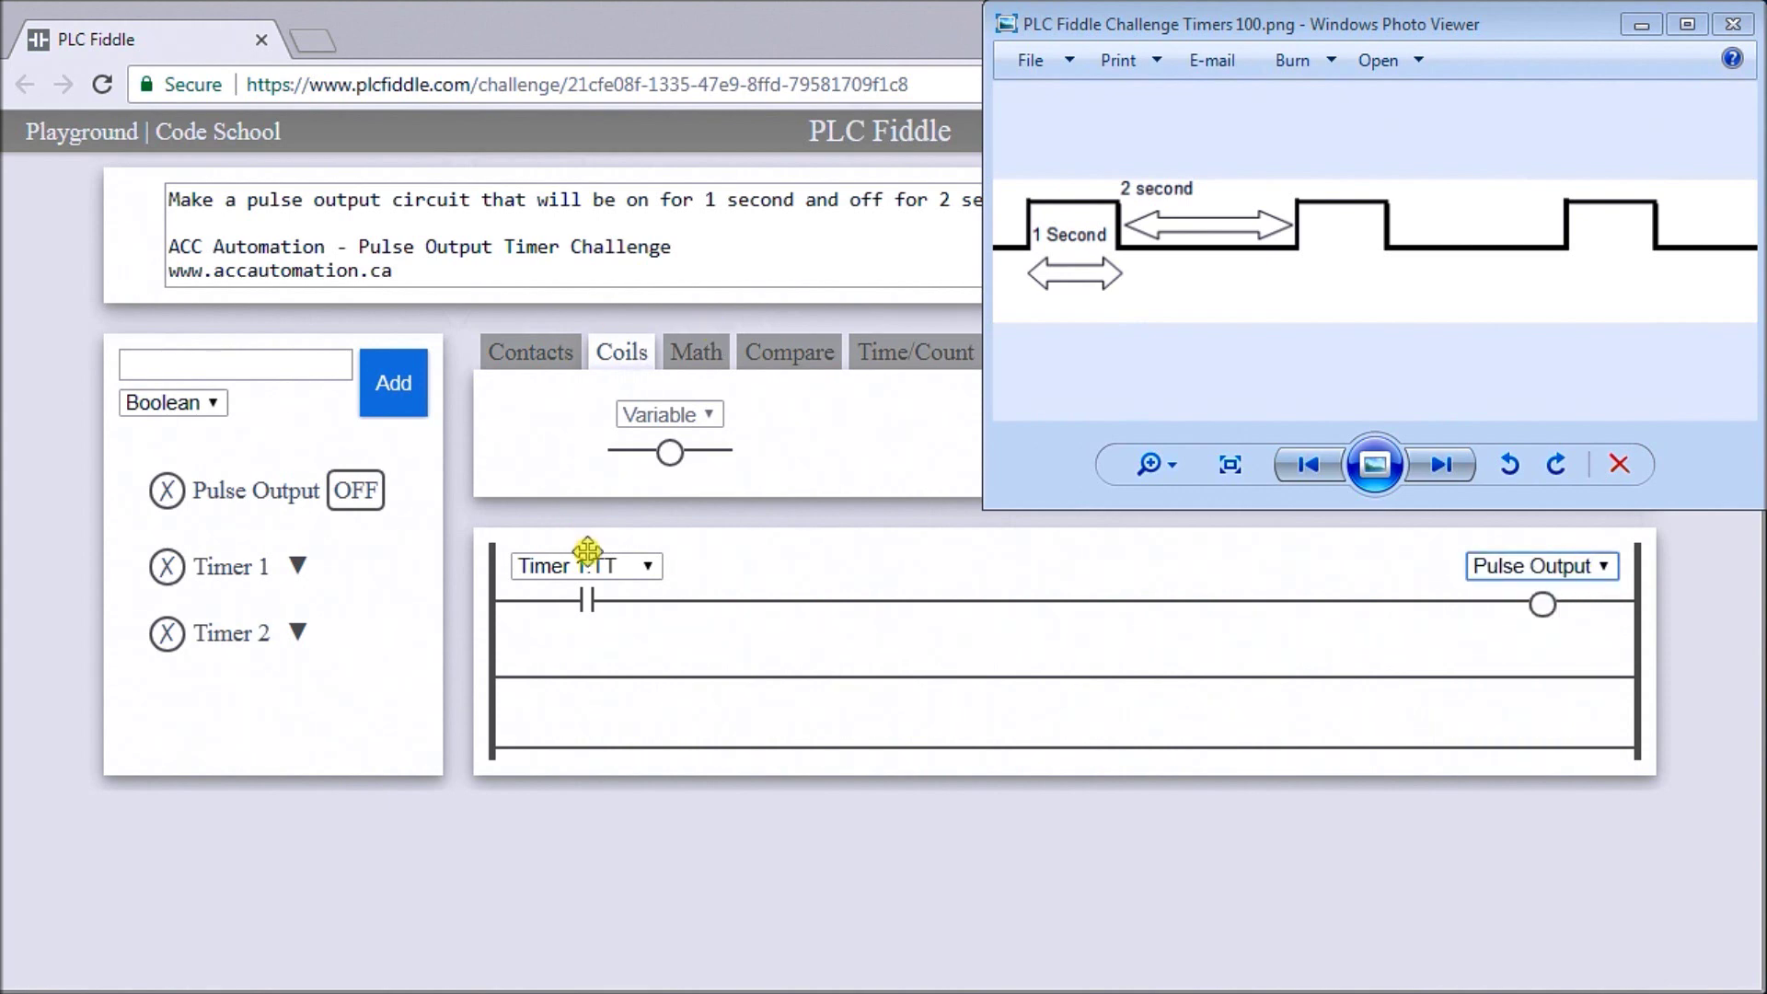
{"action": "left_click", "coordinate": [528, 353]}
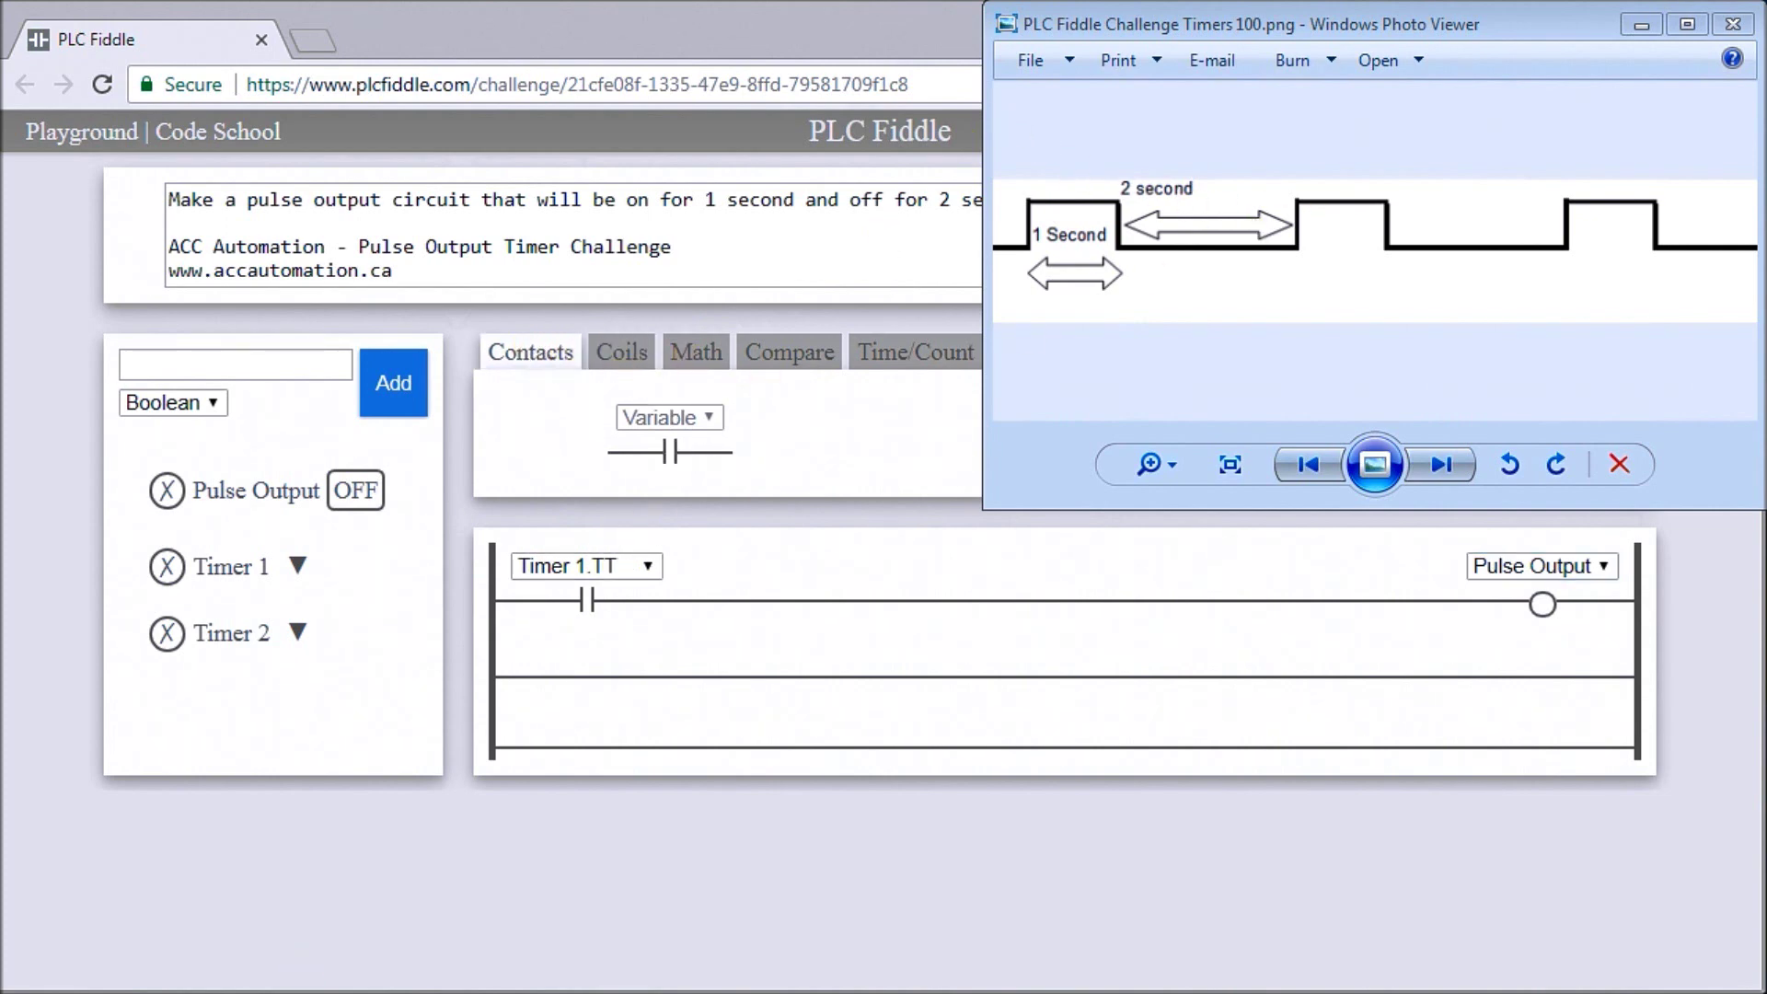
Place a normally closed Timer 2.Q contact on rung 2.
{"action": "key", "text": "alt+Tab"}
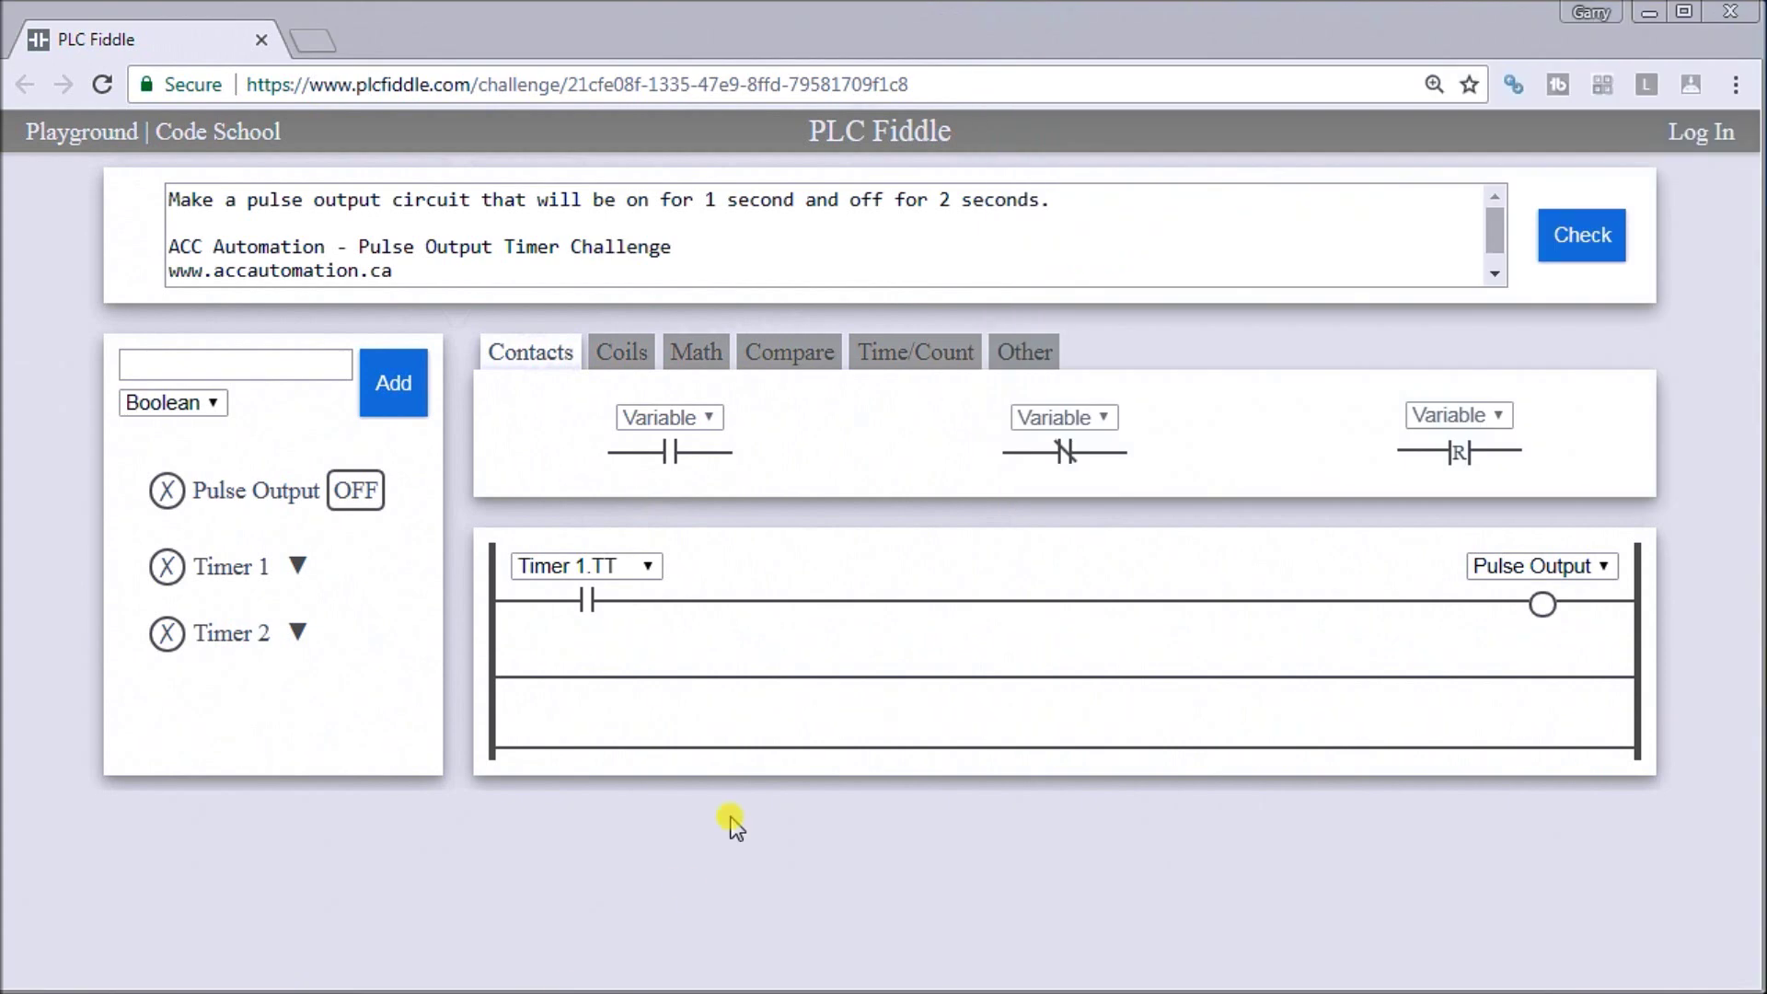
{"action": "left_click_drag", "start_coordinate": [1062, 444], "coordinate": [579, 653]}
{"action": "left_click_drag", "start_coordinate": [578, 654], "coordinate": [575, 672]}
{"action": "left_click", "coordinate": [644, 643]}
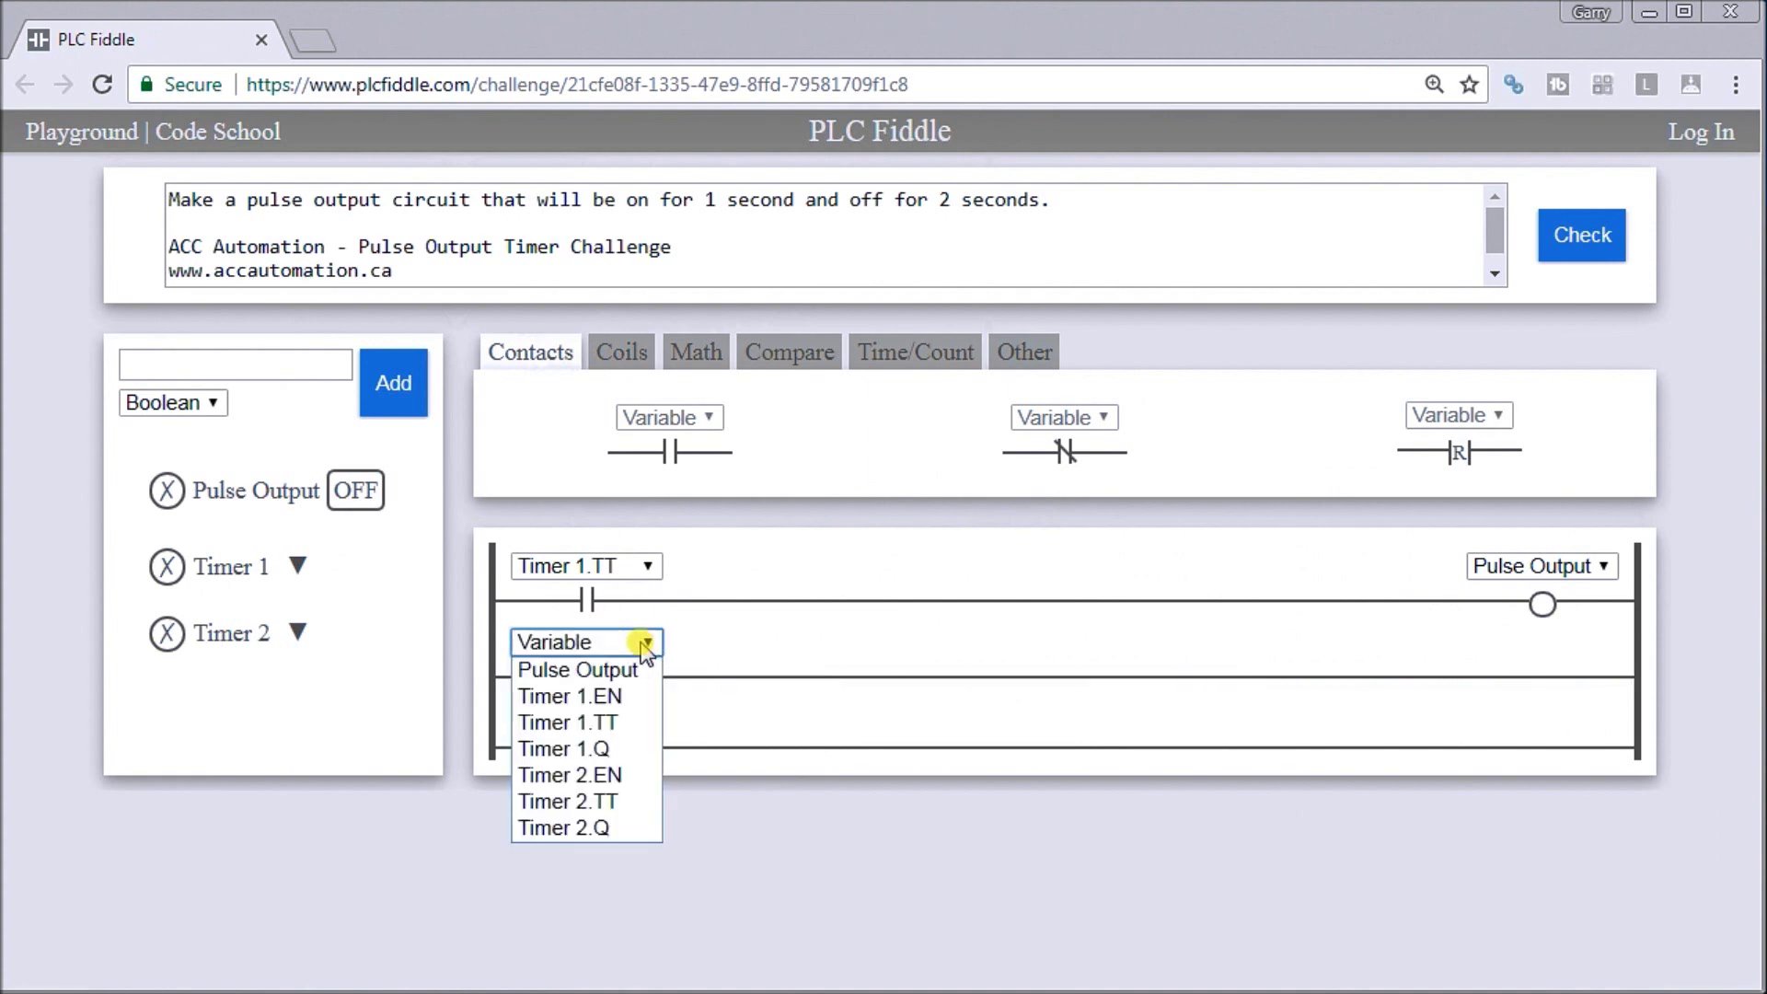
{"action": "left_click", "coordinate": [603, 827]}
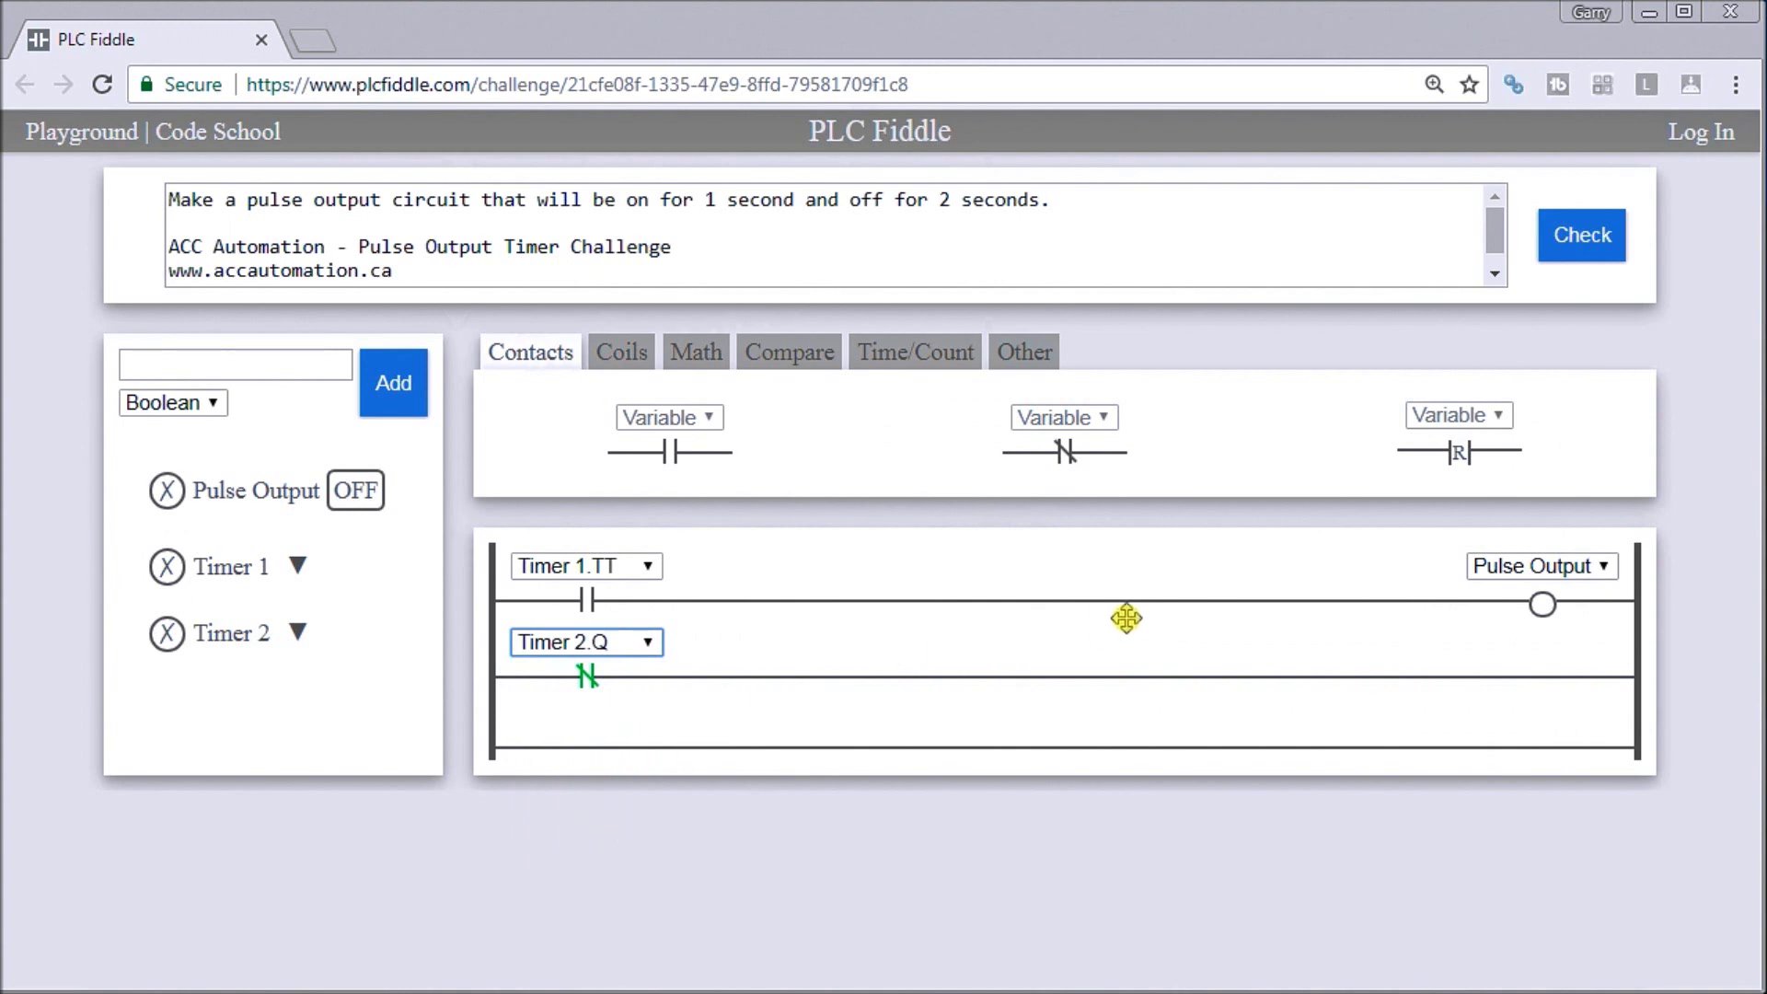
Add an On Delay Timer for Timer 1 at the end of rung 2.
{"action": "left_click", "coordinate": [890, 357]}
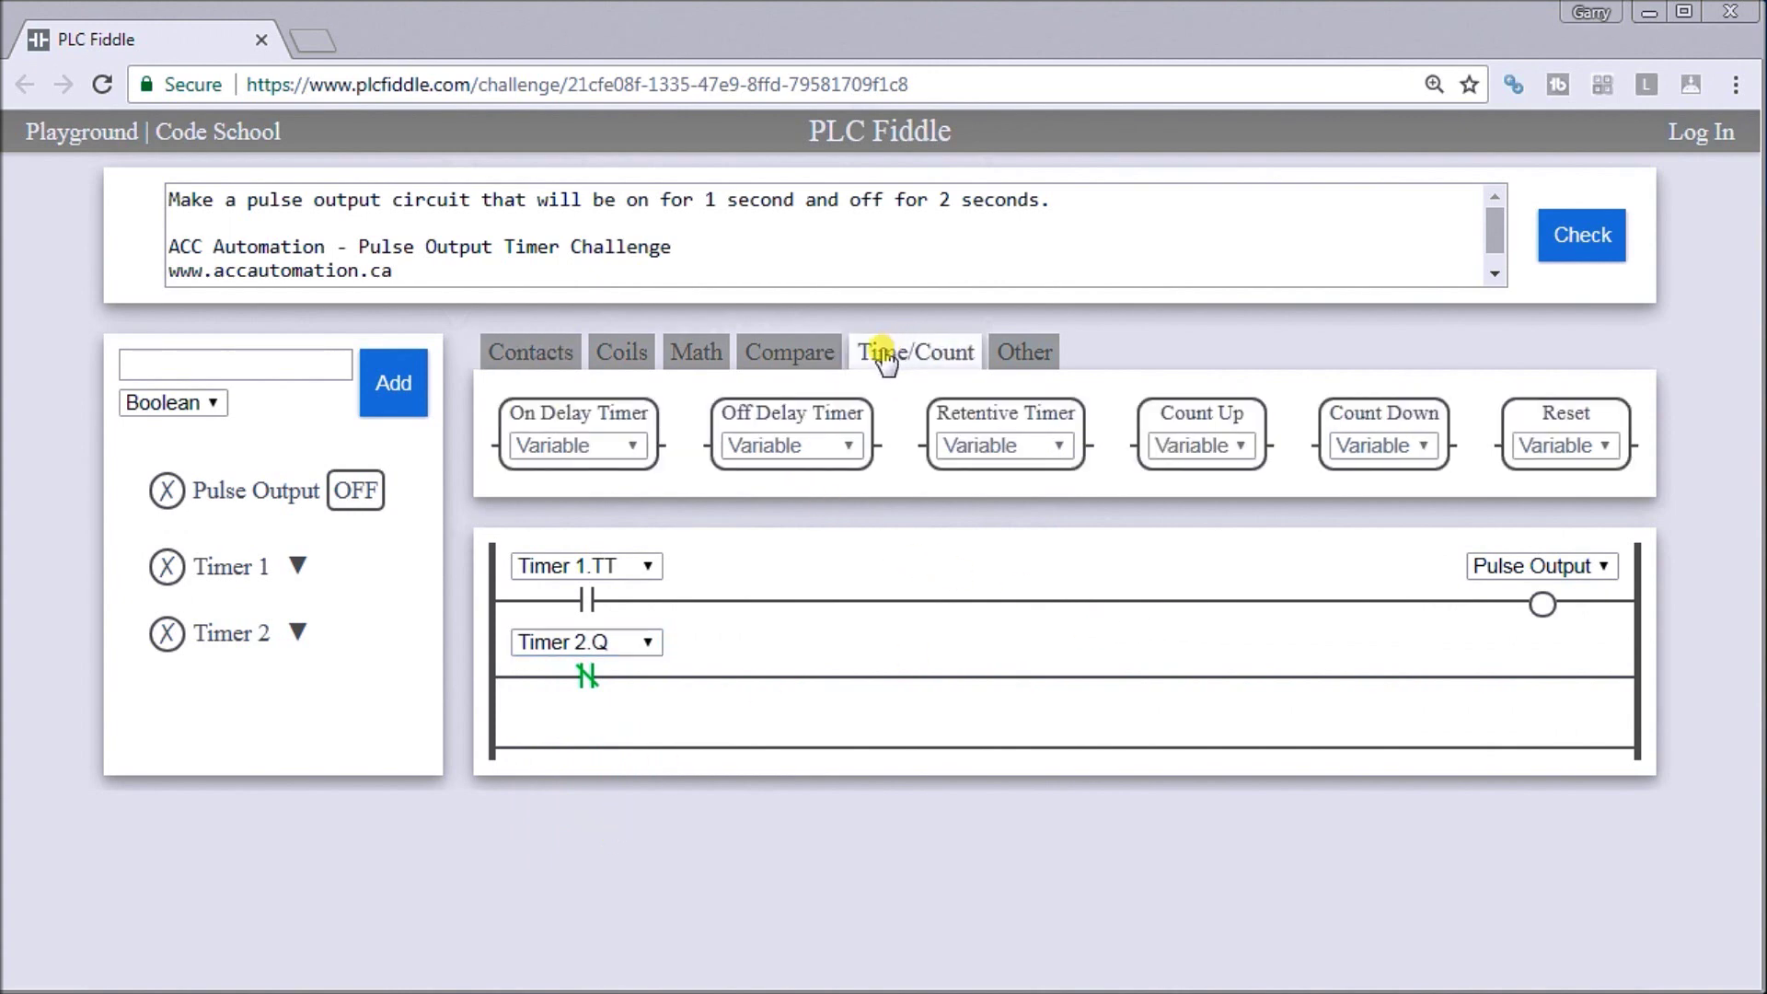
{"action": "mouse_move", "coordinate": [555, 415]}
{"action": "left_mouse_down"}
{"action": "mouse_move", "coordinate": [1481, 641]}
{"action": "mouse_move", "coordinate": [1499, 673]}
{"action": "left_mouse_up"}
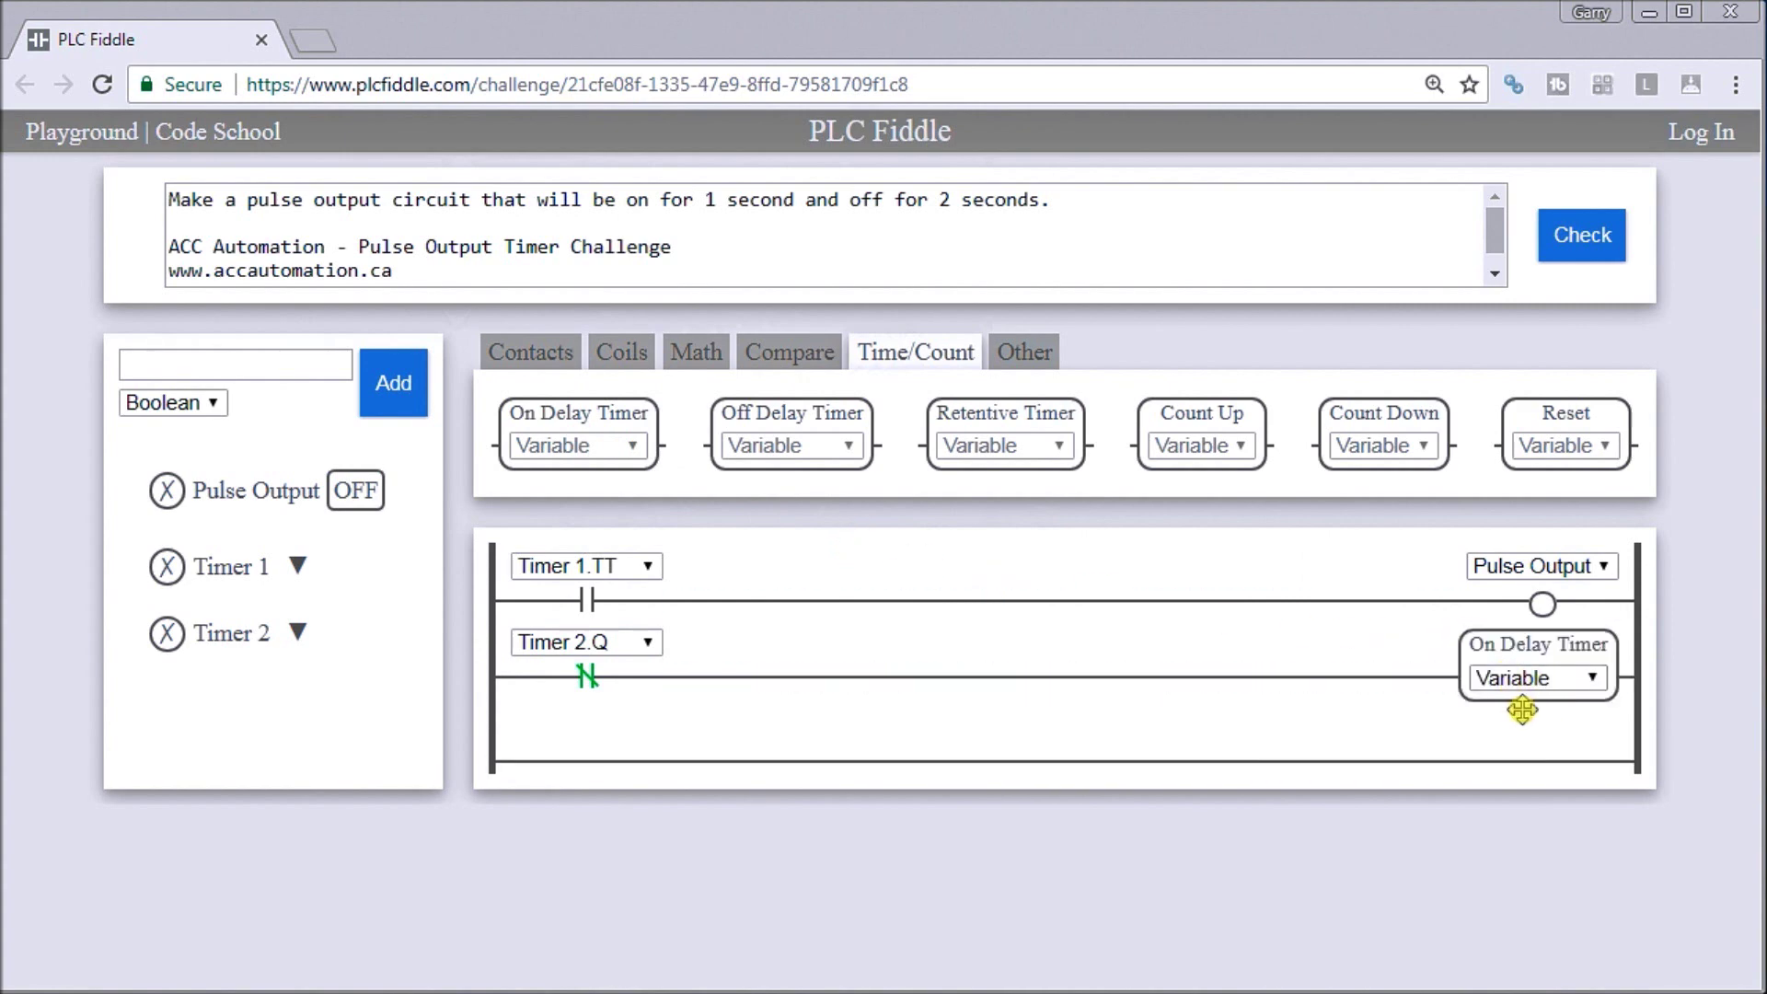
{"action": "left_click", "coordinate": [1575, 681]}
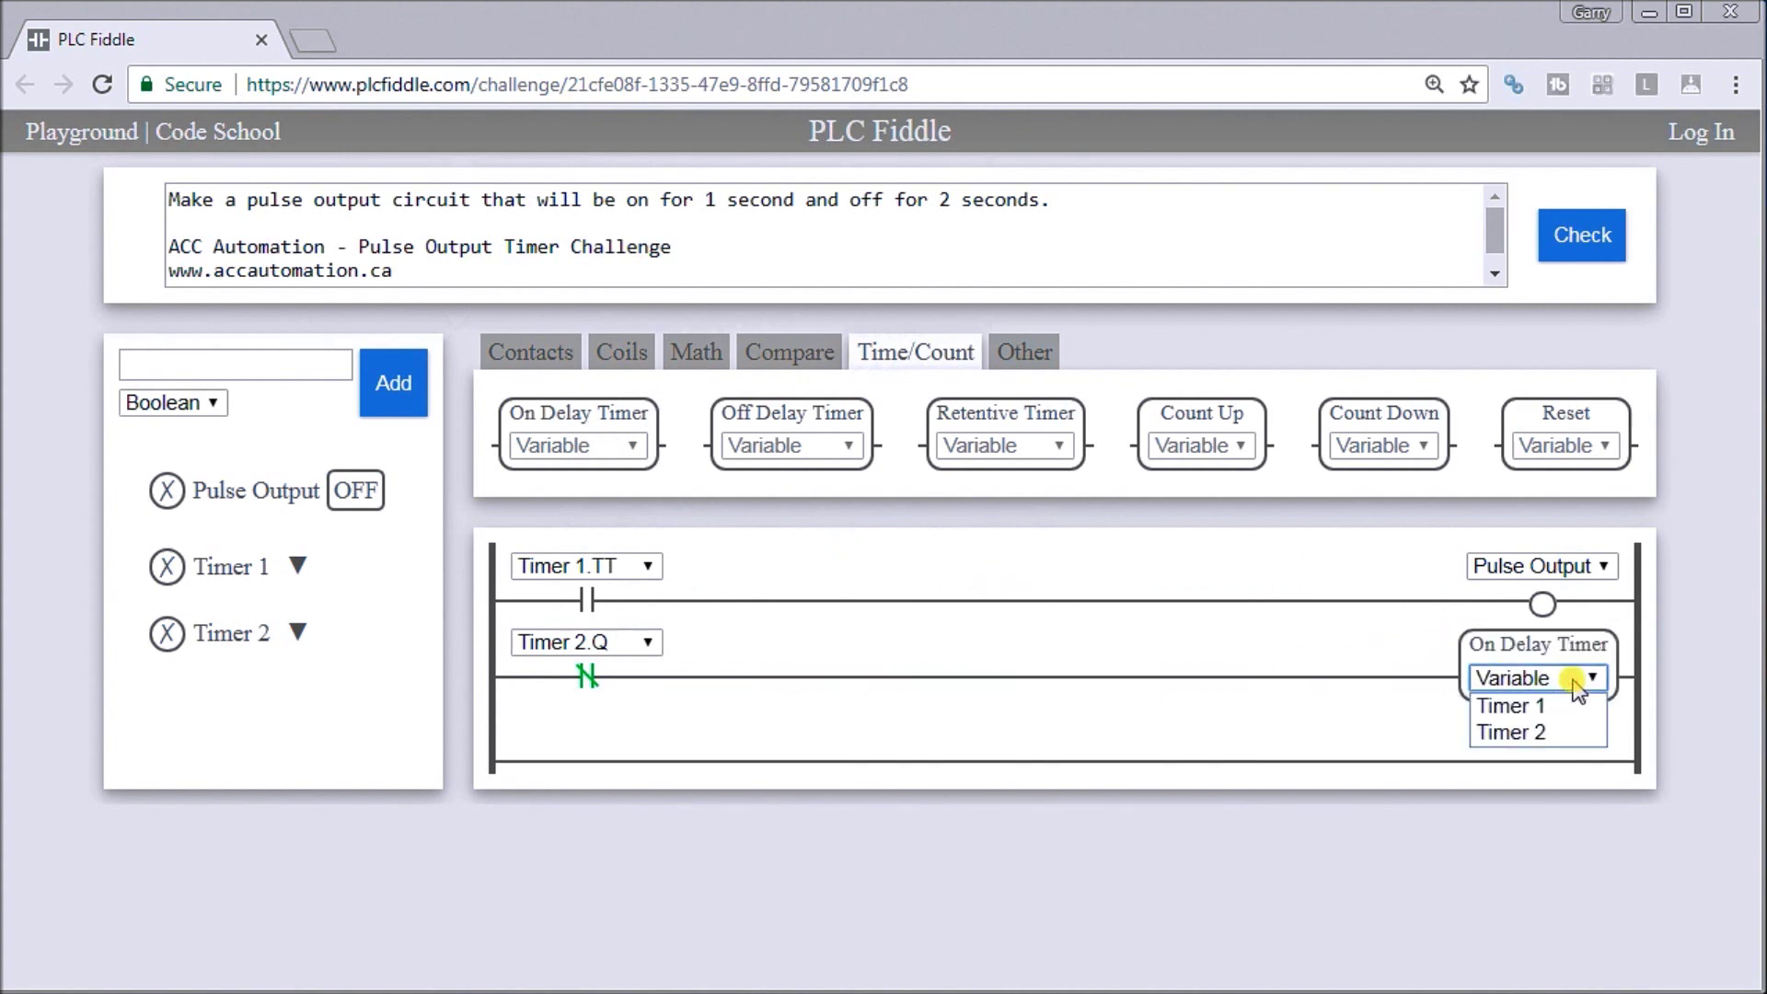
{"action": "left_click", "coordinate": [1563, 707]}
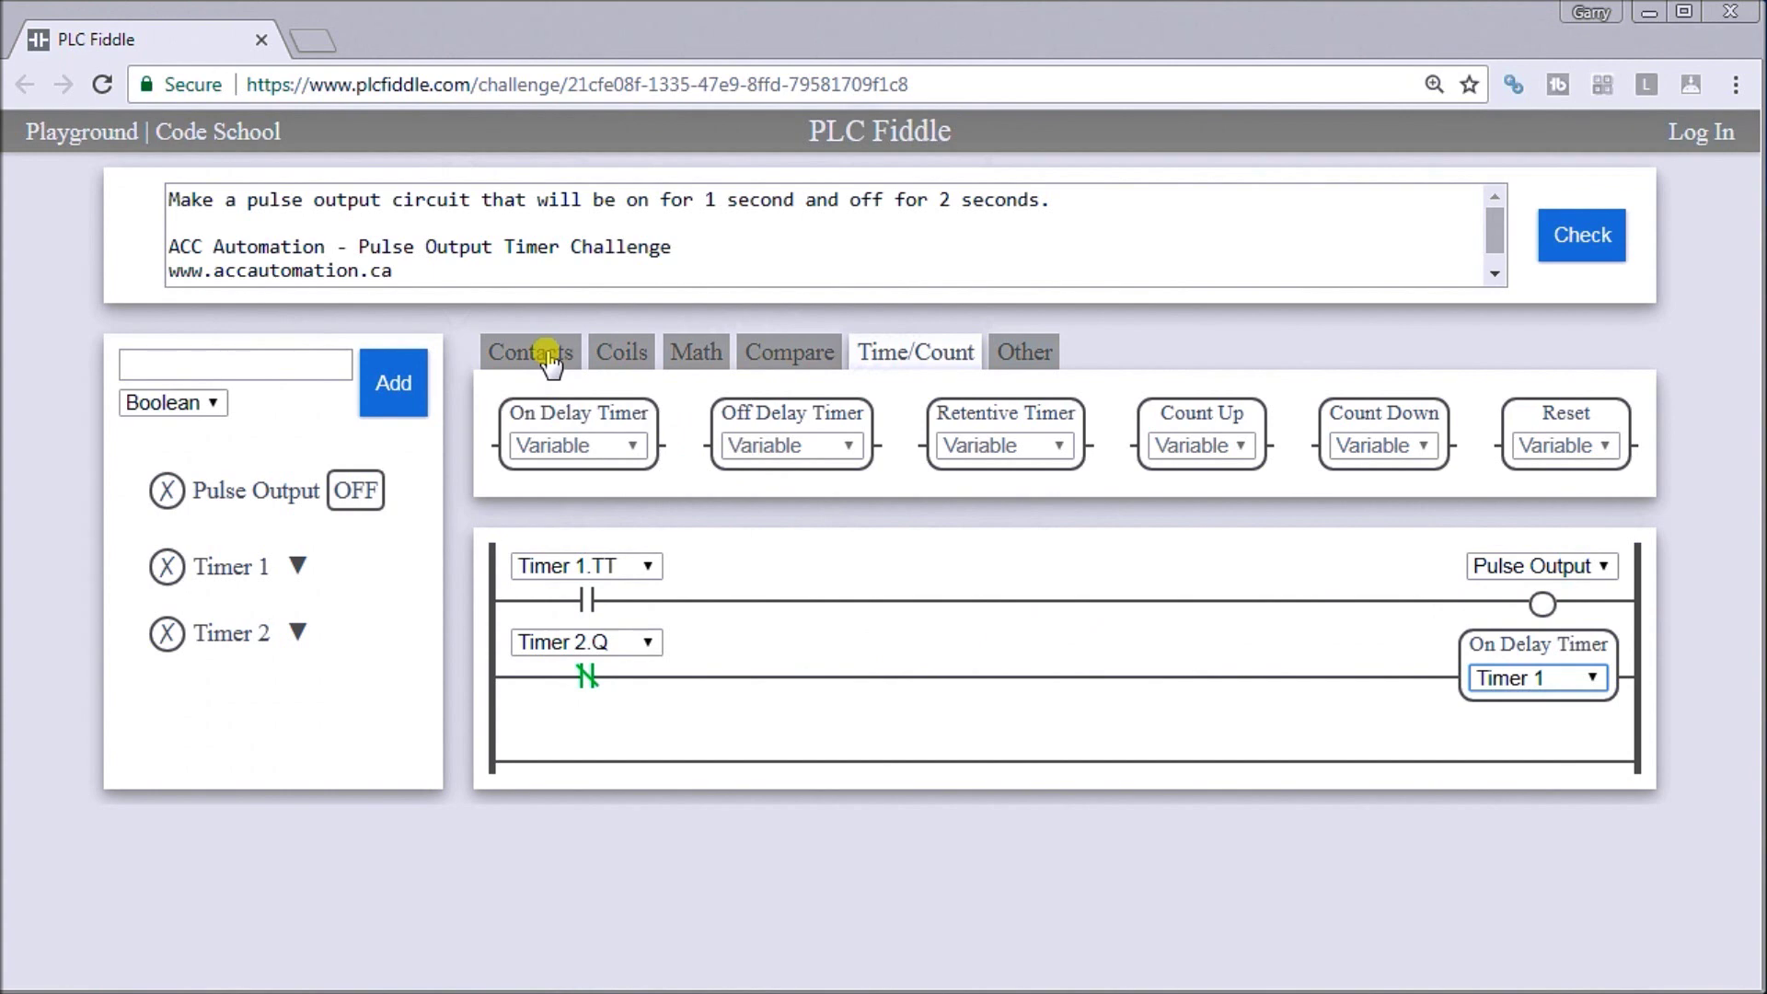
{"action": "left_click", "coordinate": [550, 363]}
Add a normally open Timer 1.Q contact on a new third rung.
{"action": "mouse_move", "coordinate": [665, 449]}
{"action": "left_mouse_down"}
{"action": "mouse_move", "coordinate": [635, 694]}
{"action": "mouse_move", "coordinate": [602, 756]}
{"action": "left_mouse_up"}
{"action": "left_click", "coordinate": [644, 727]}
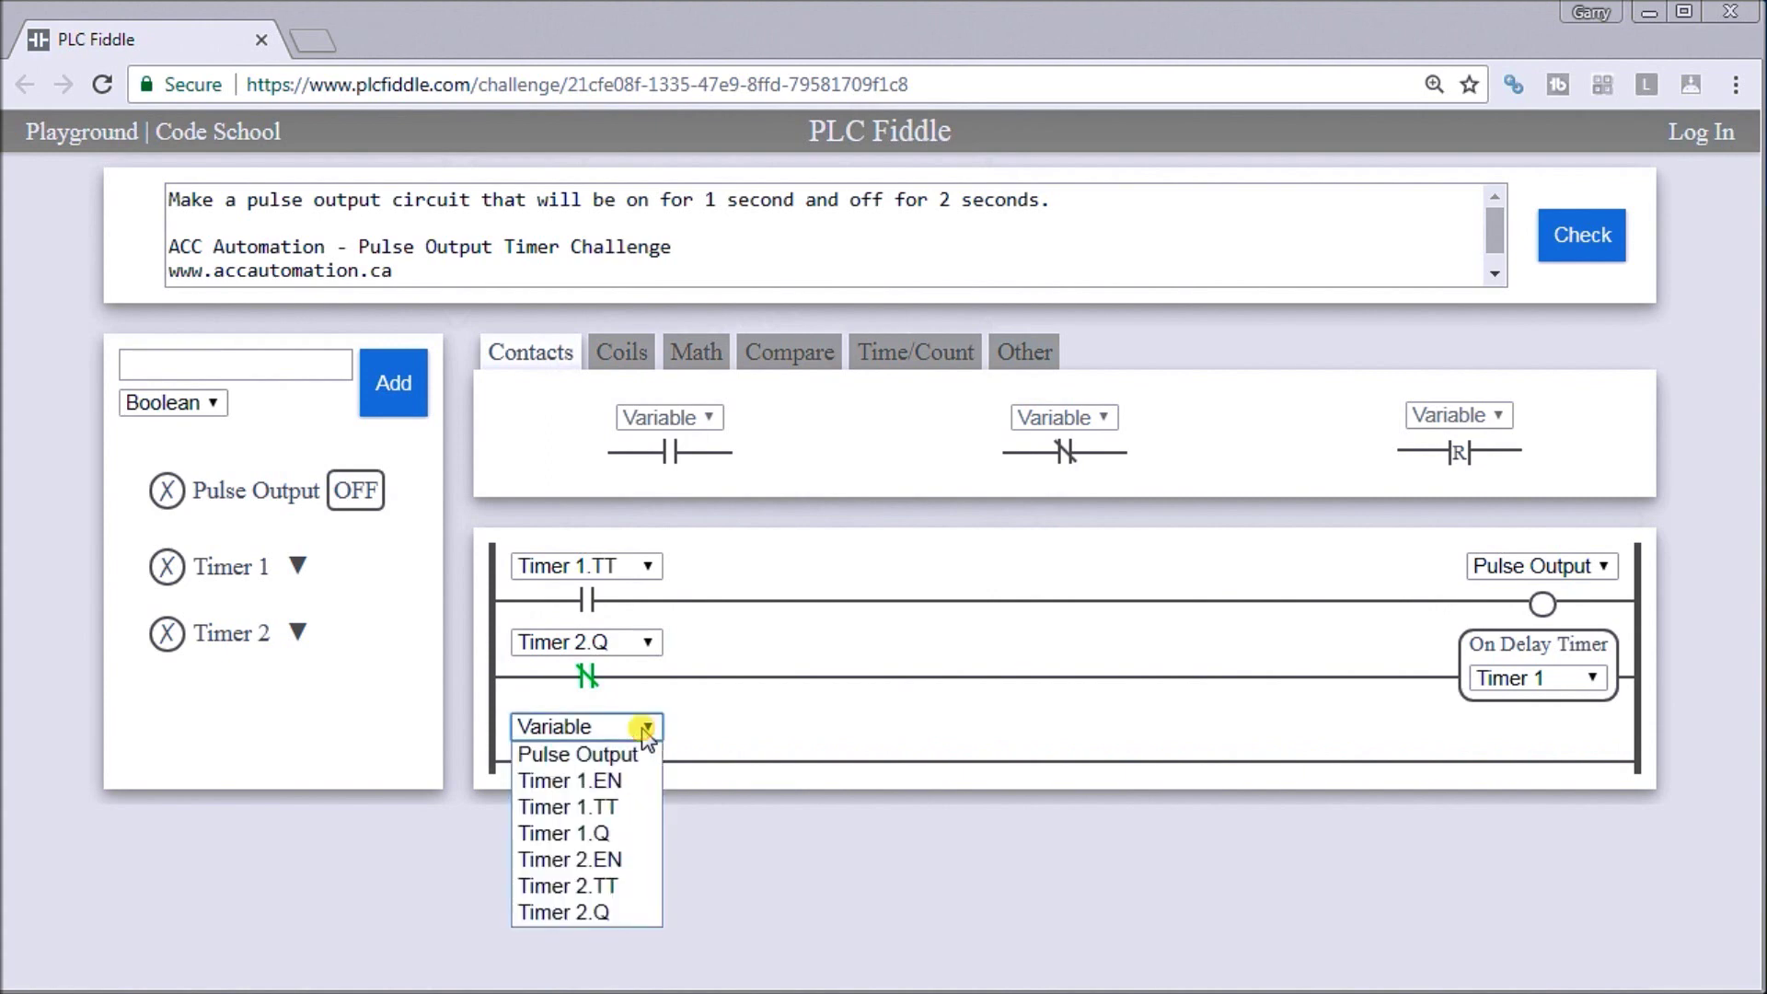
{"action": "left_click", "coordinate": [612, 832]}
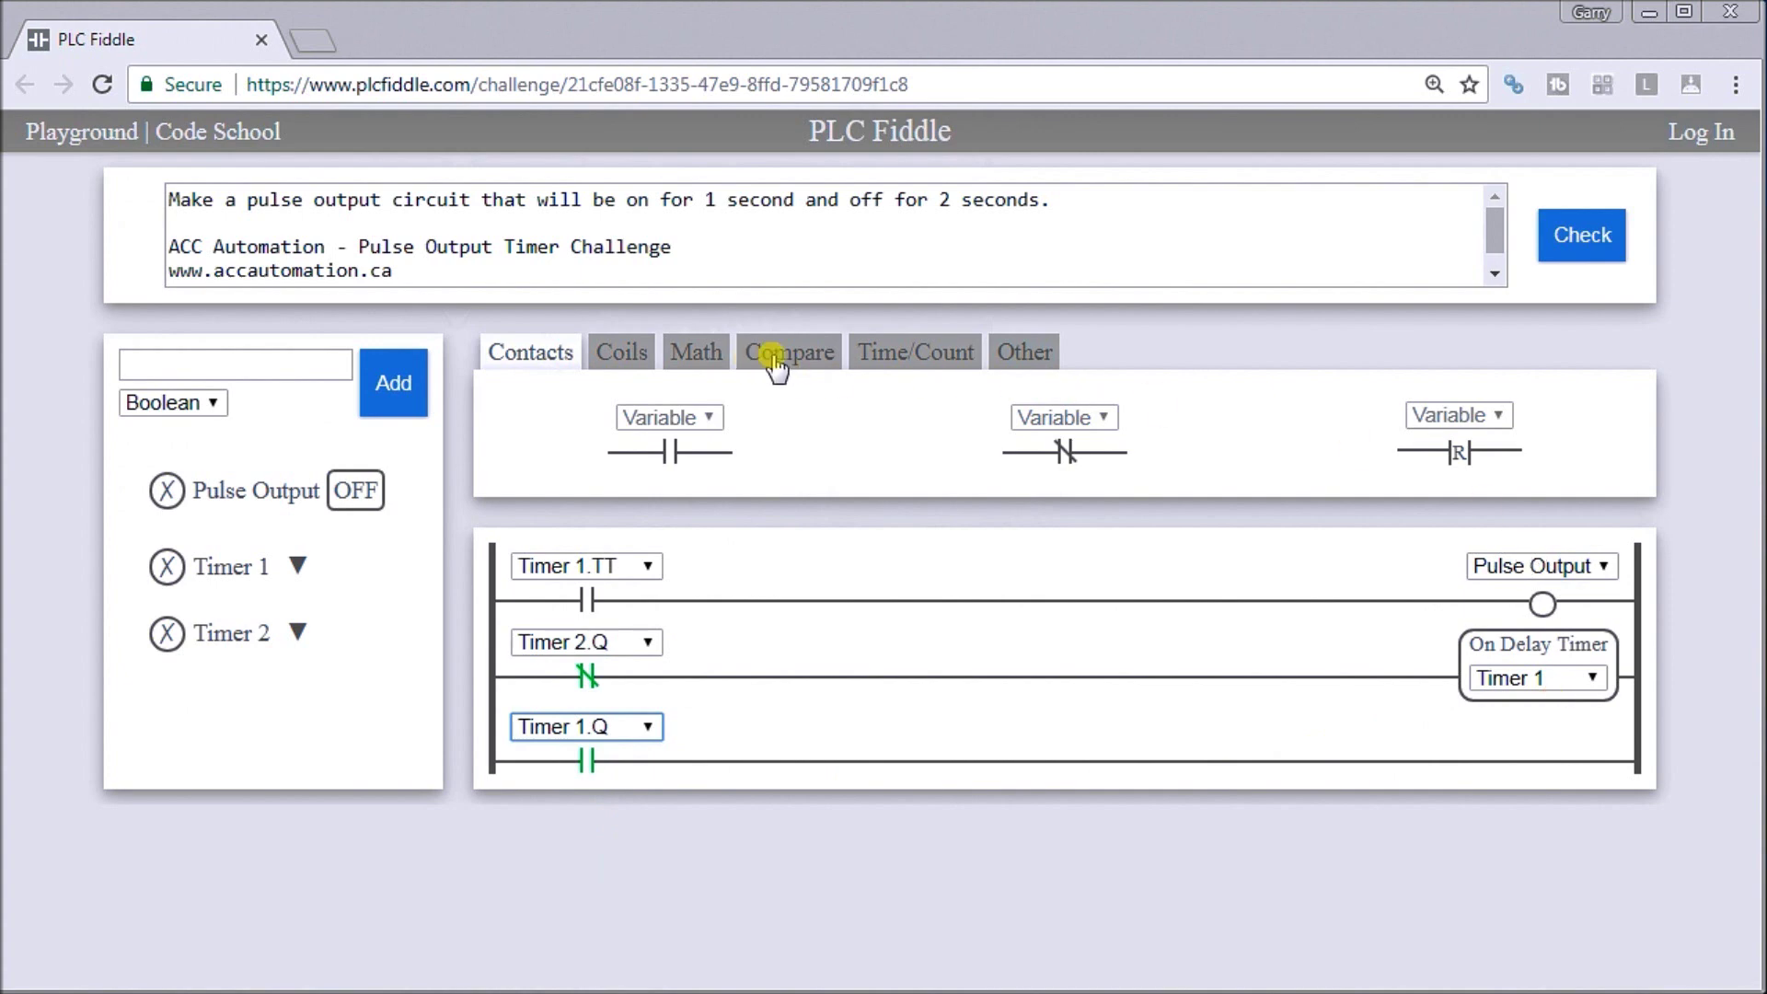
Place an On Delay Timer for Timer 2 at the end of rung 3.
{"action": "left_click", "coordinate": [899, 359]}
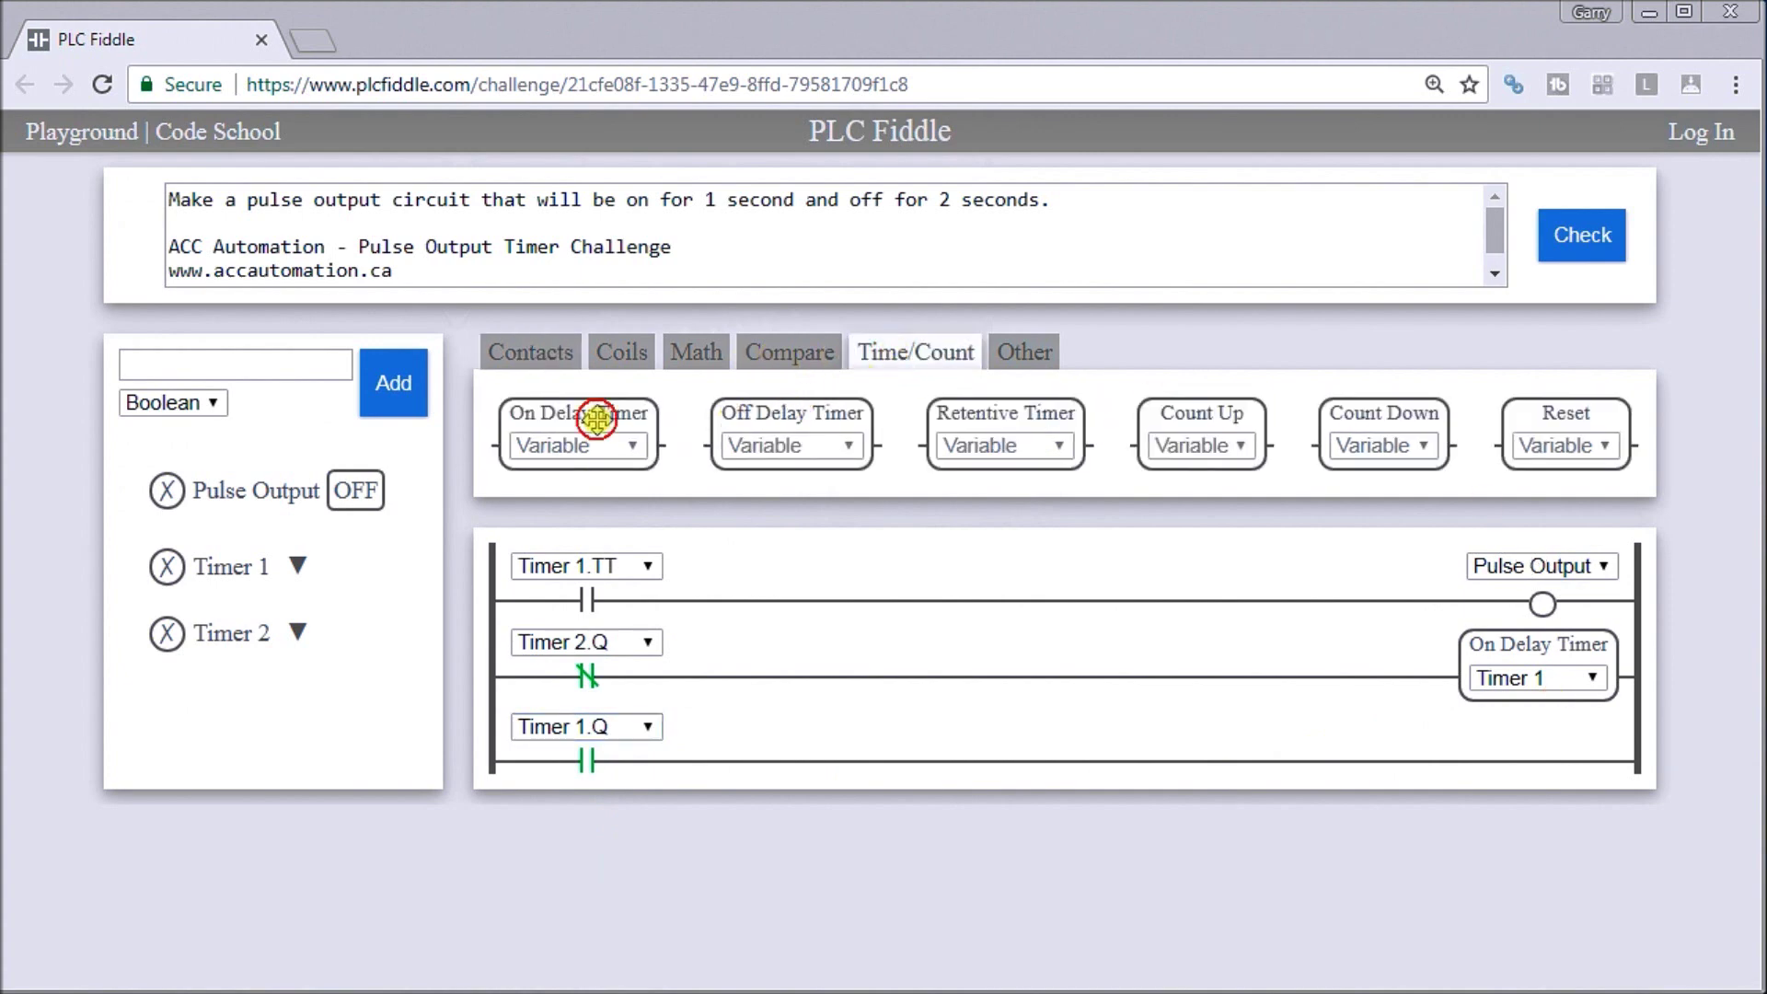
{"action": "left_click_drag", "start_coordinate": [595, 416], "coordinate": [1535, 753]}
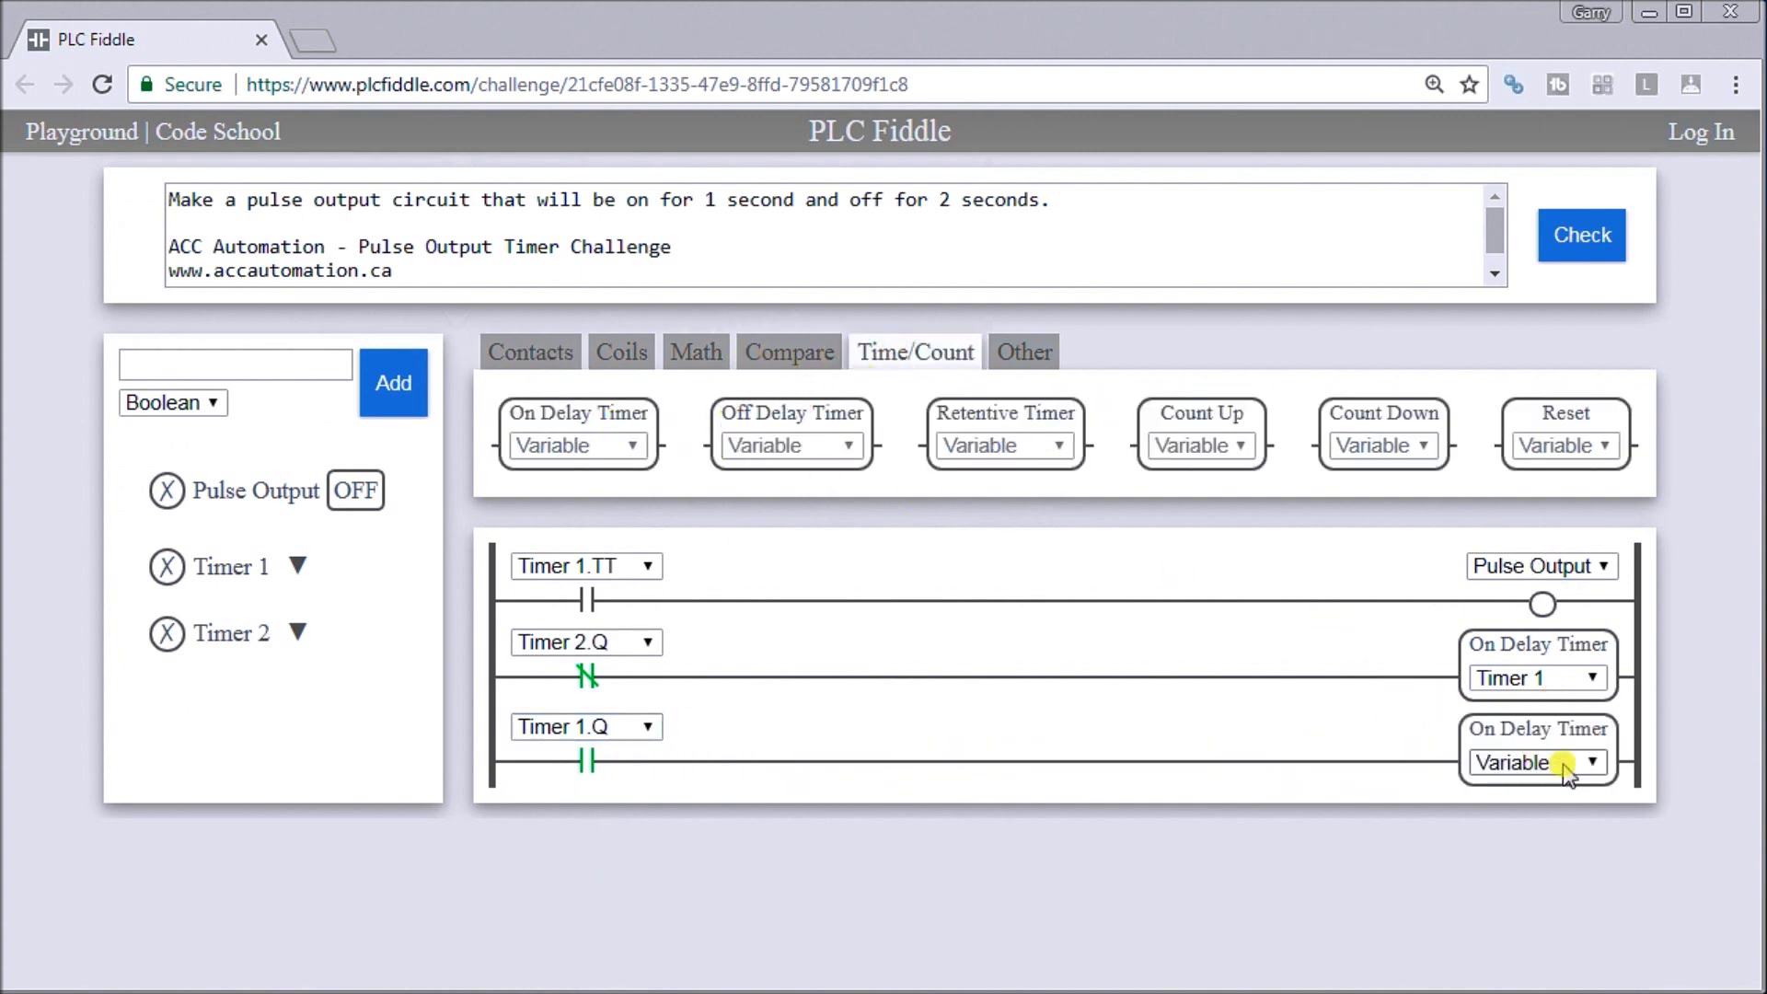
{"action": "left_click", "coordinate": [1593, 762]}
{"action": "left_click", "coordinate": [1570, 816]}
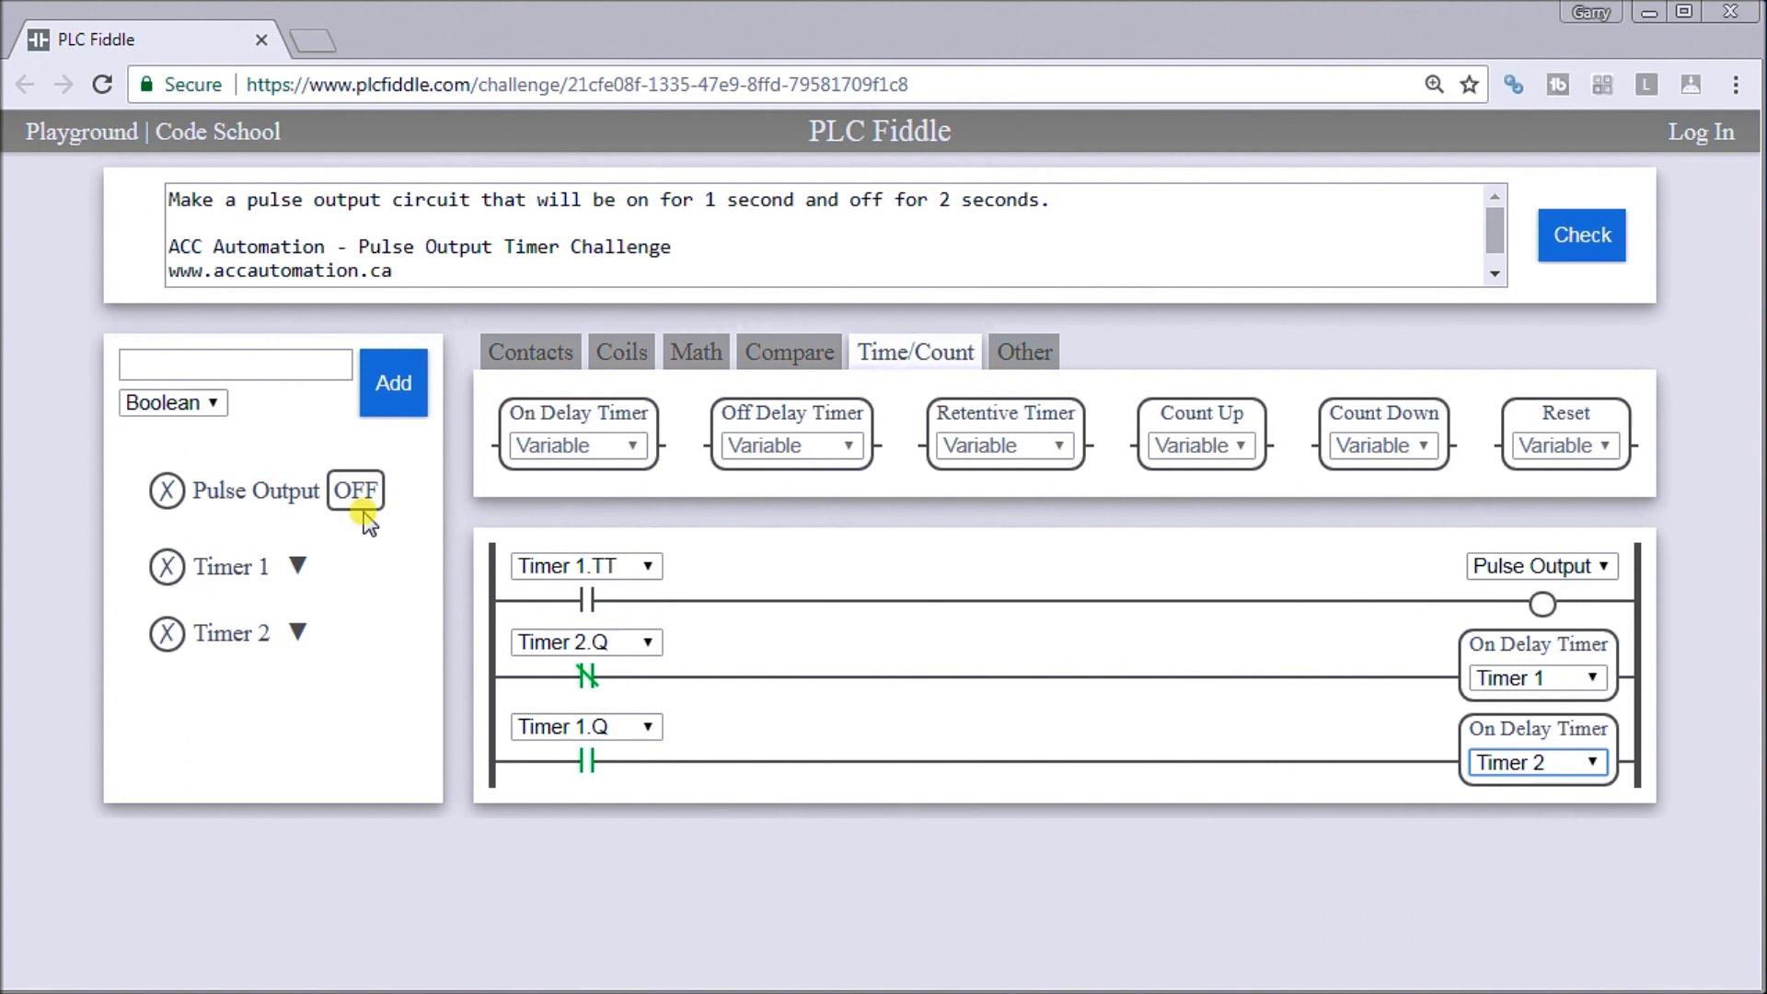
Expand Timer 1 and Timer 2 in the variables panel to watch EN, TT, Q and ACC.
{"action": "left_click", "coordinate": [297, 569]}
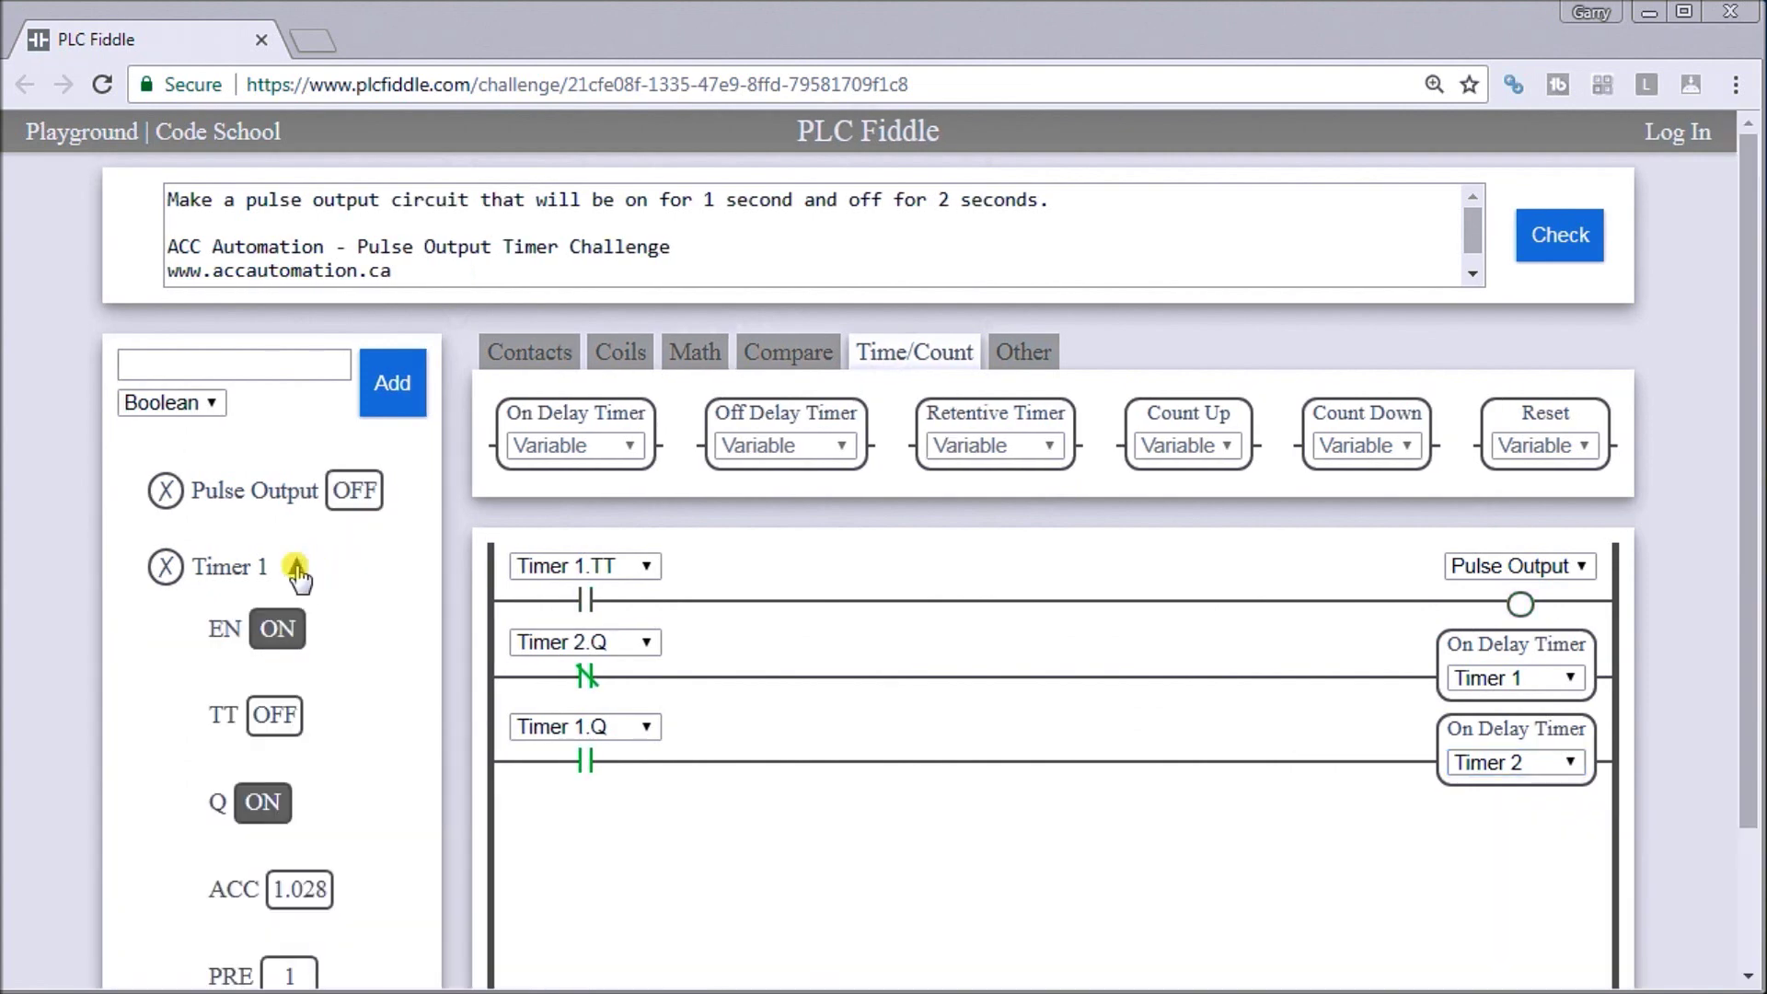
{"action": "scroll", "coordinate": [367, 622], "scroll_direction": "down", "scroll_amount": 1}
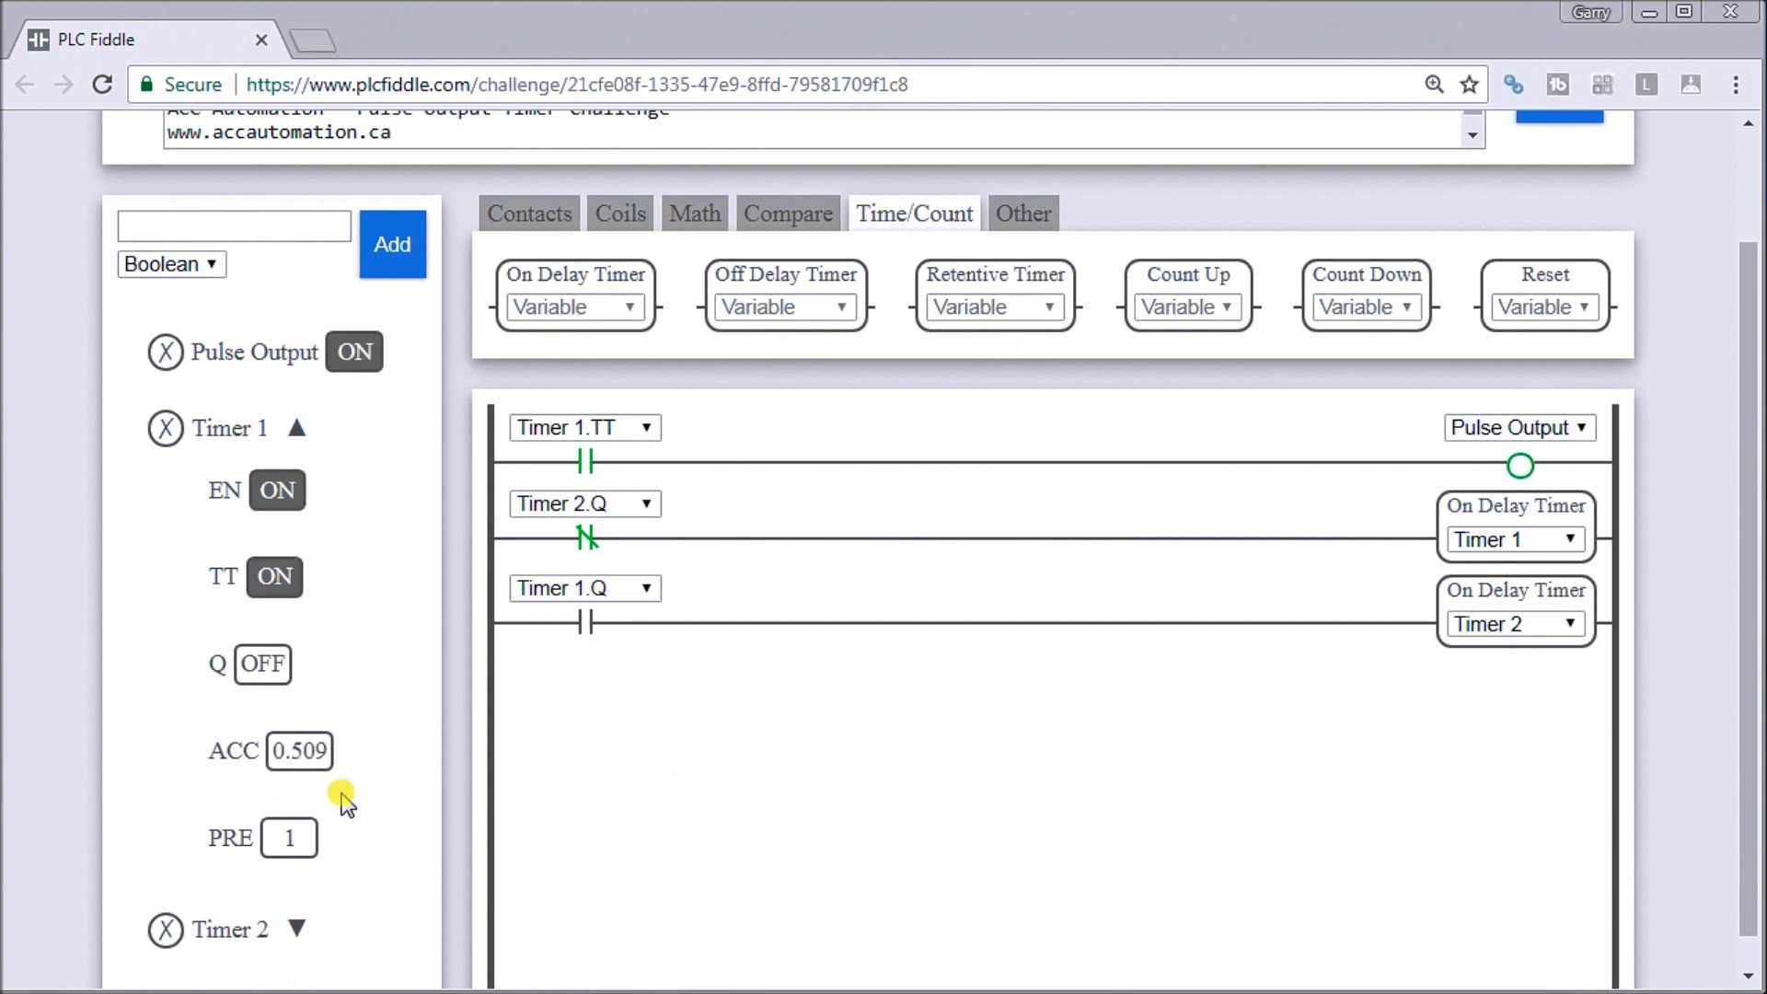
{"action": "scroll", "coordinate": [340, 800], "scroll_direction": "down", "scroll_amount": 1}
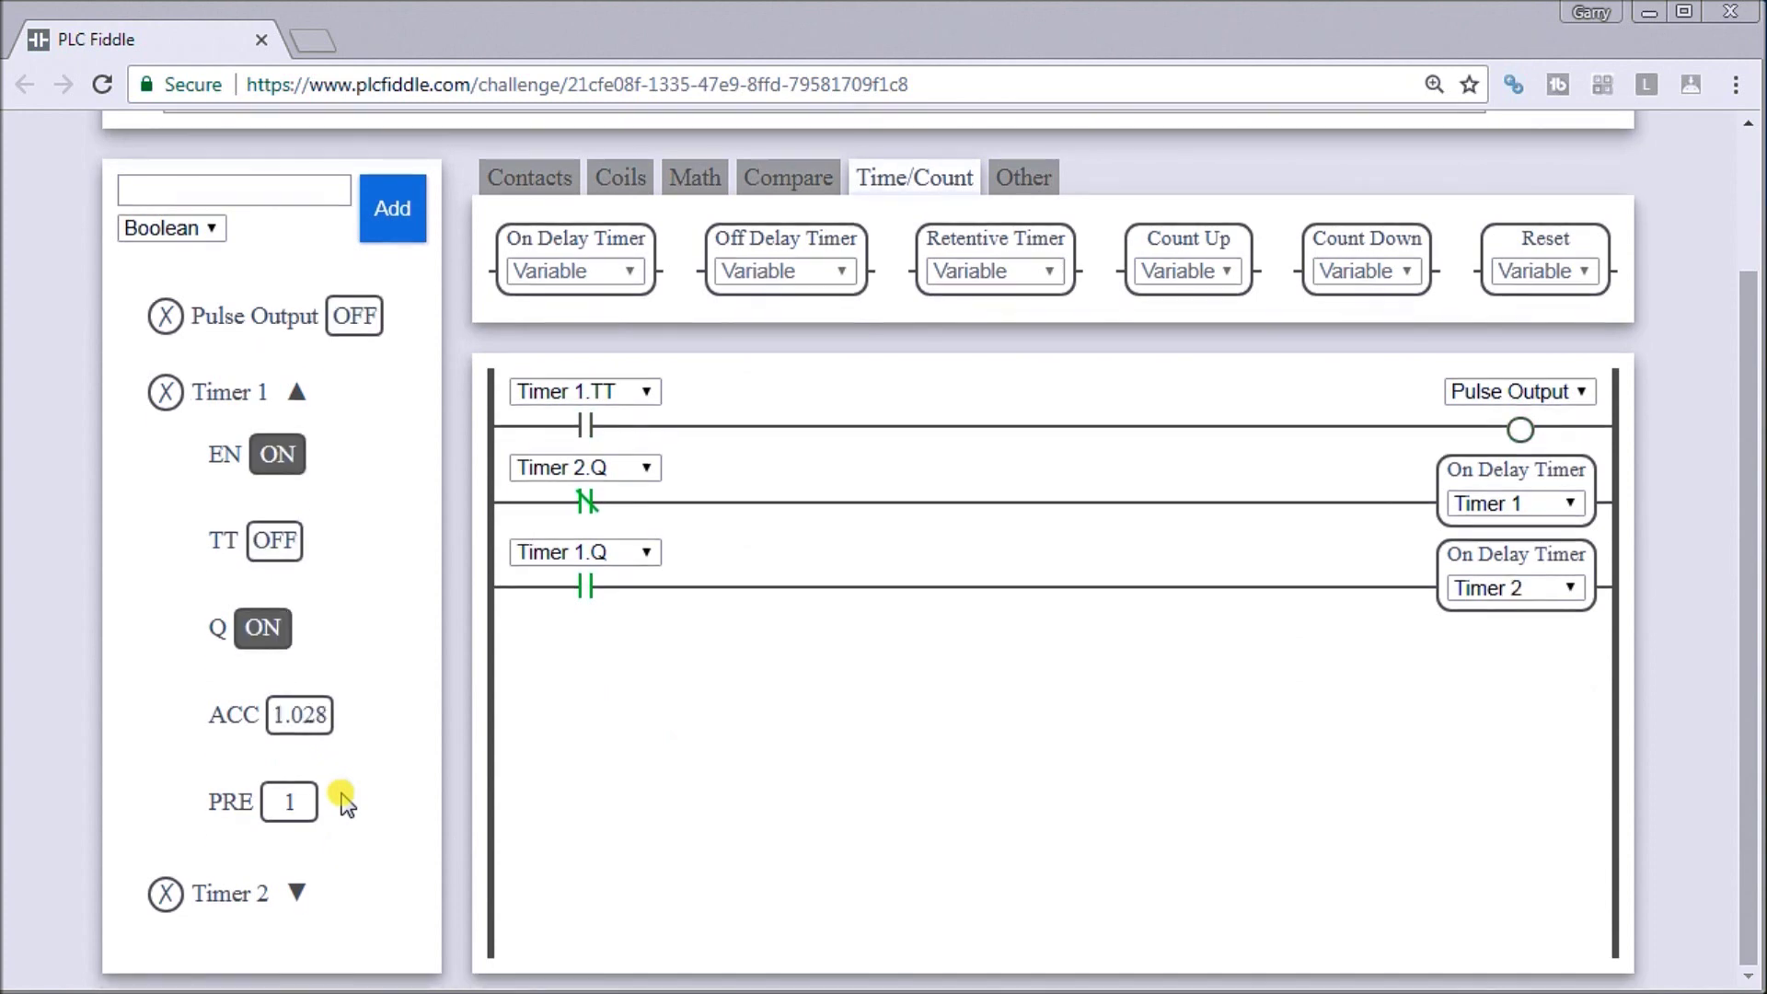
{"action": "left_click", "coordinate": [298, 894]}
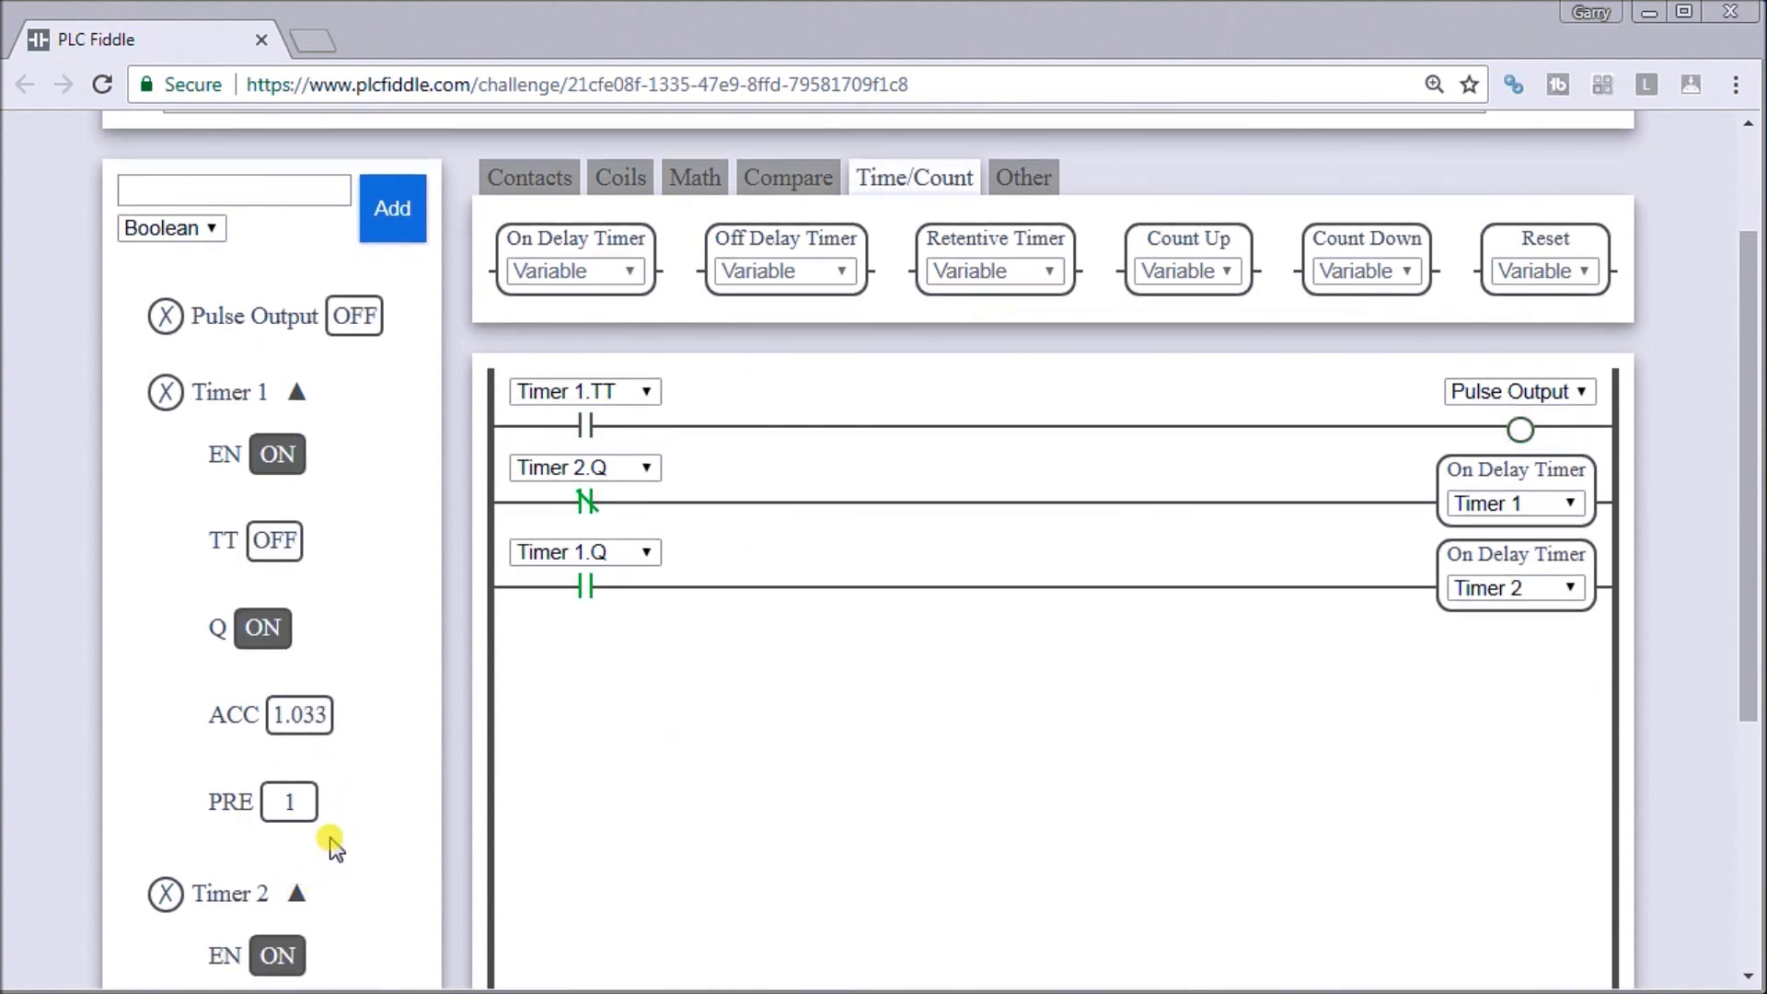
{"action": "scroll", "coordinate": [332, 846], "scroll_direction": "down", "scroll_amount": 1}
{"action": "scroll", "coordinate": [335, 845], "scroll_direction": "down", "scroll_amount": 1}
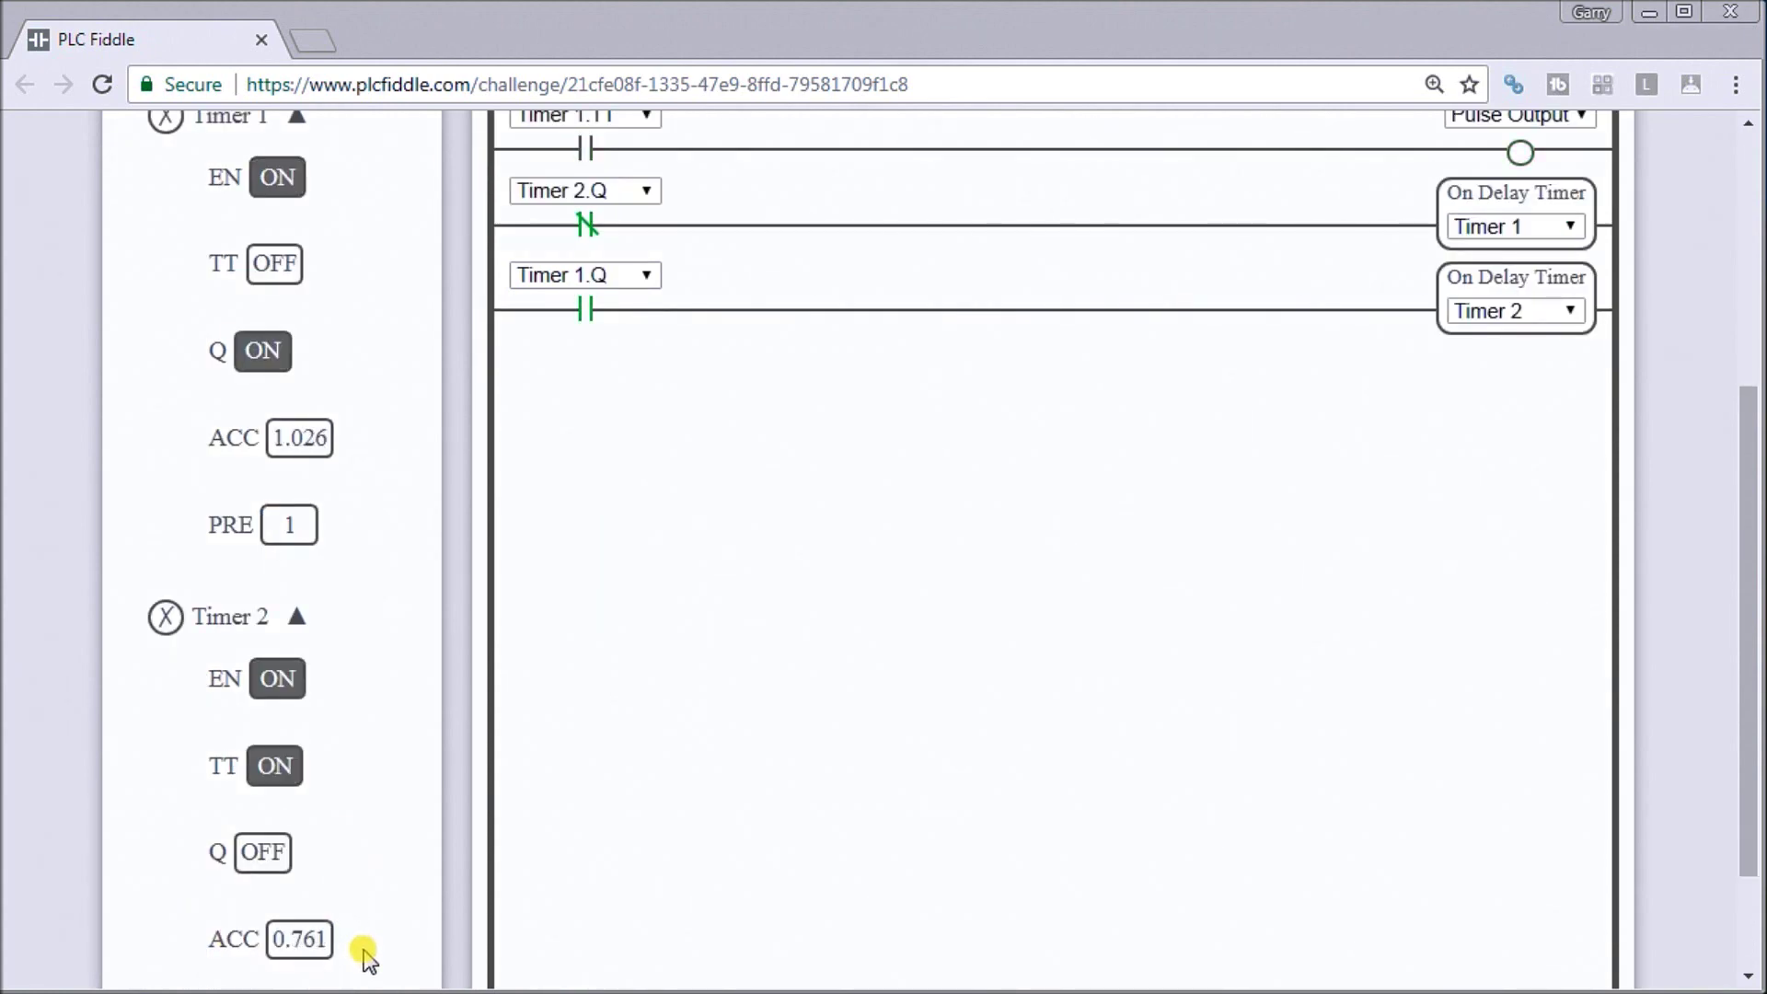
{"action": "scroll", "coordinate": [797, 767], "scroll_direction": "up", "scroll_amount": 3}
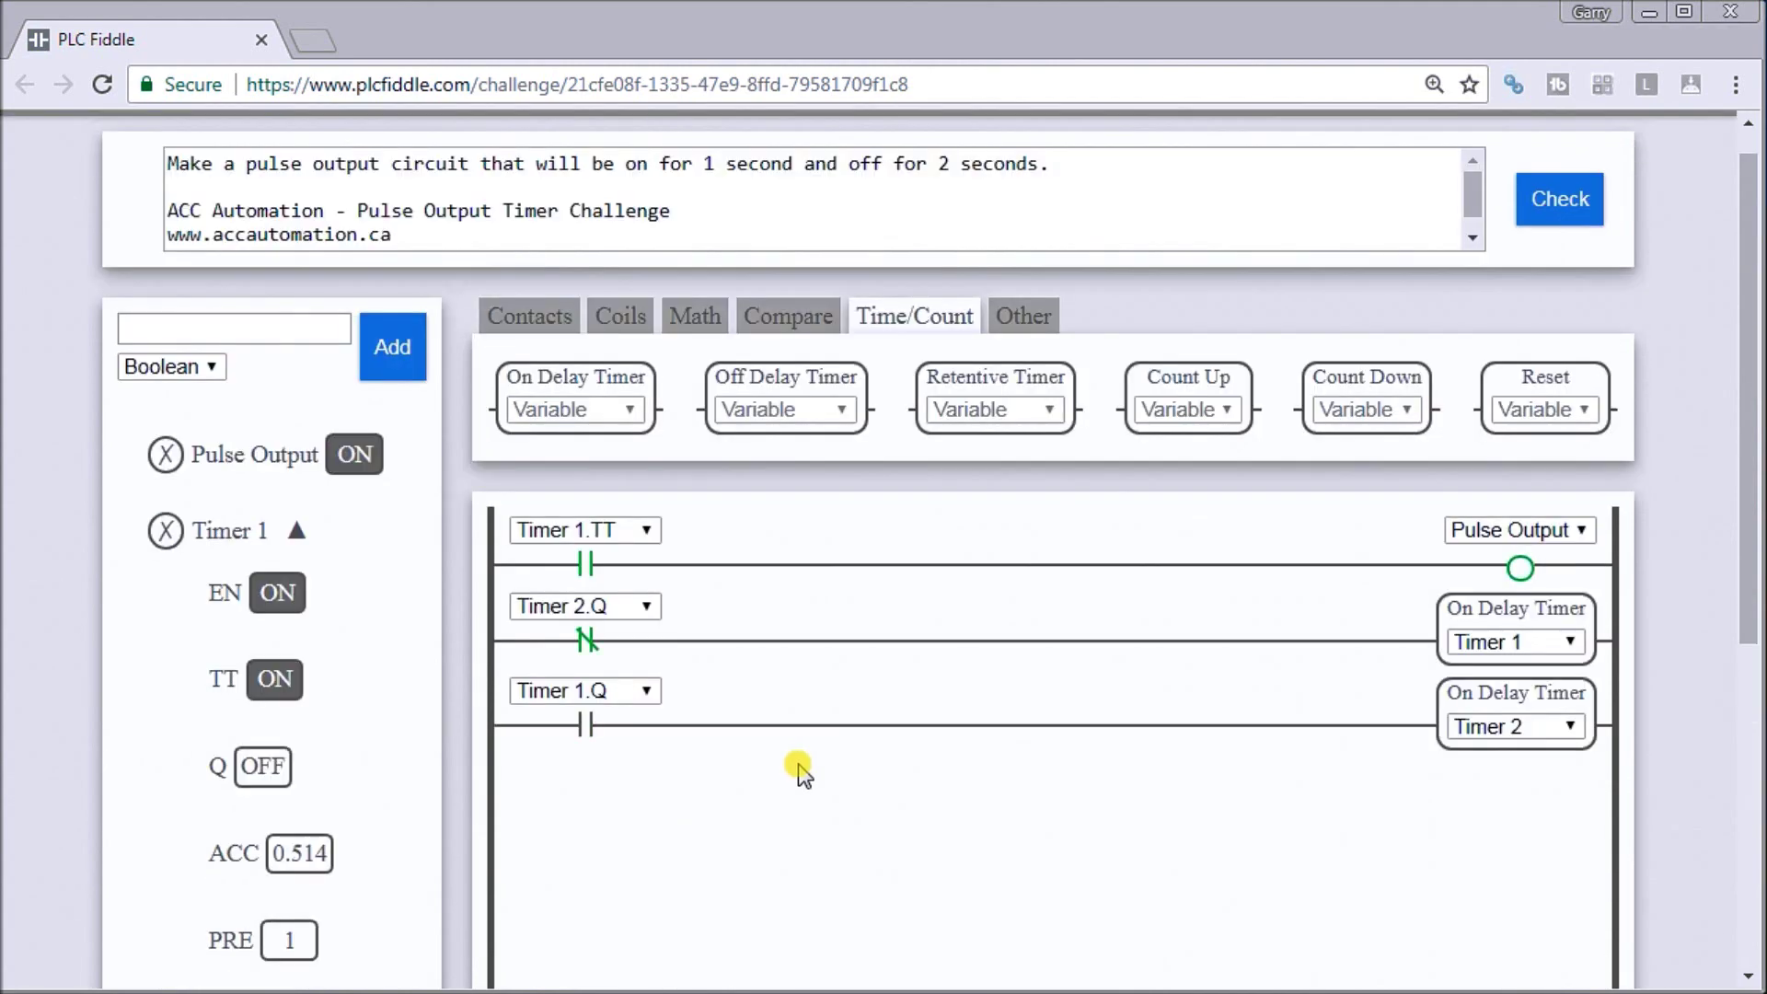
{"action": "scroll", "coordinate": [967, 553], "scroll_direction": "up", "scroll_amount": 1}
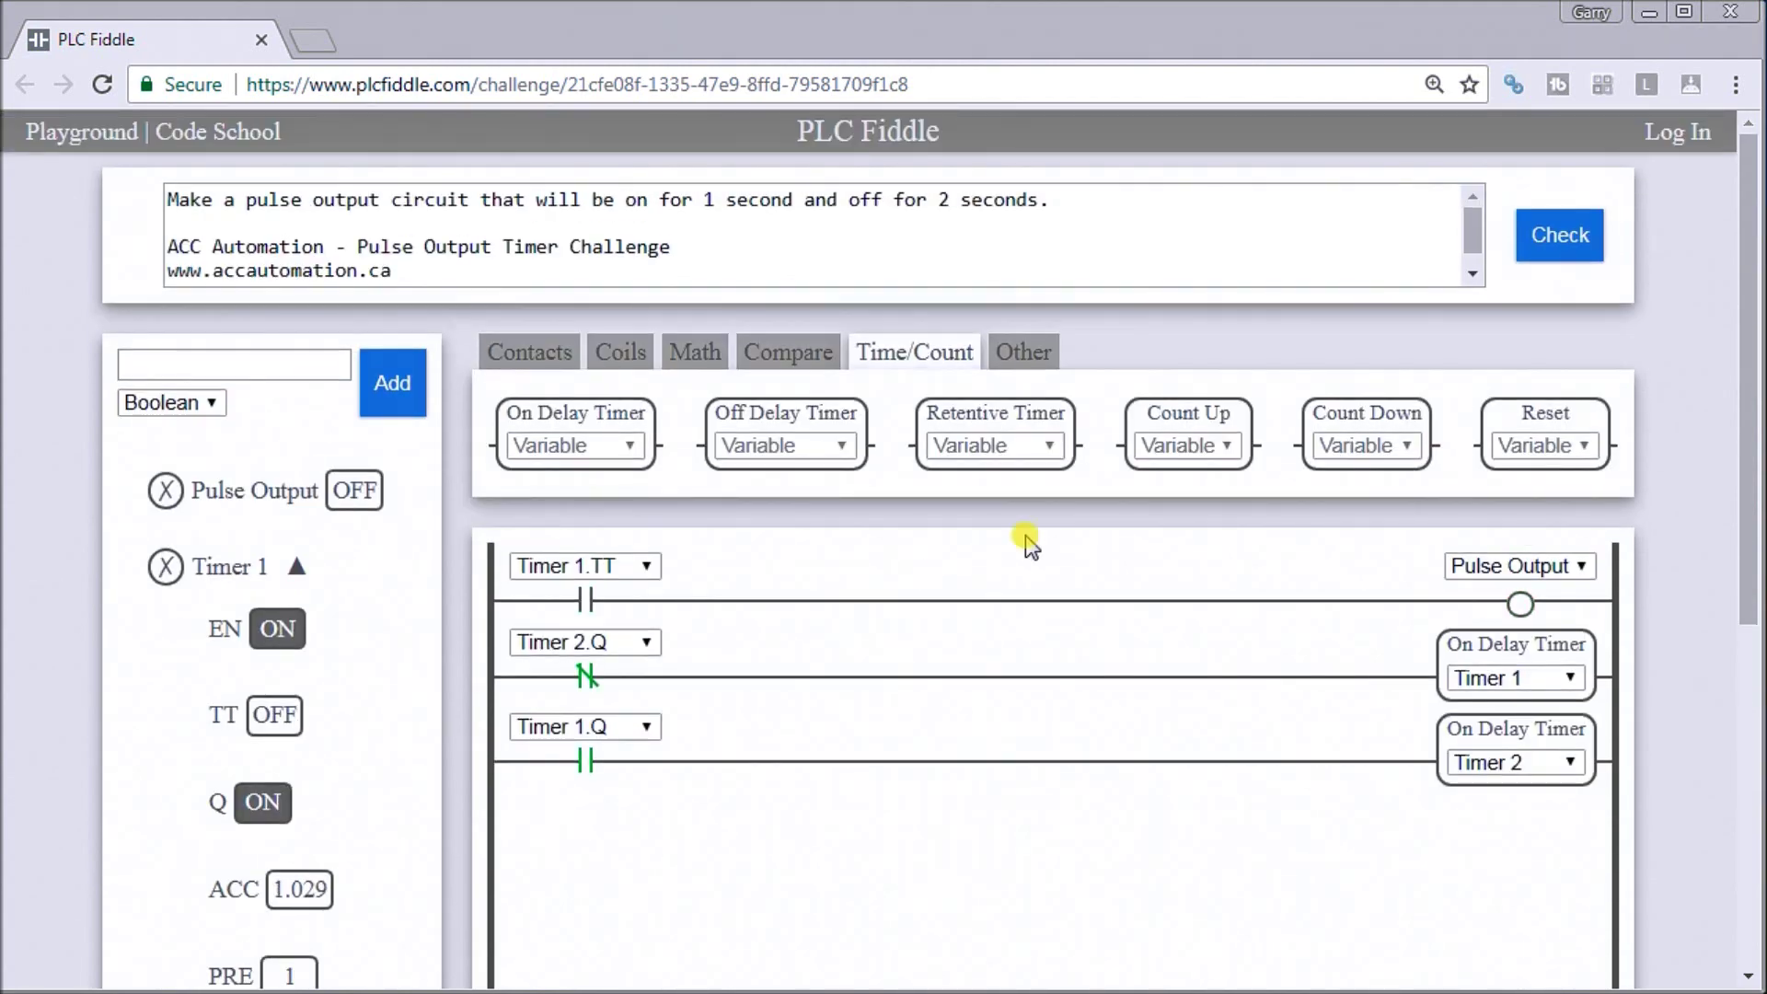
{"action": "left_click", "coordinate": [1574, 232]}
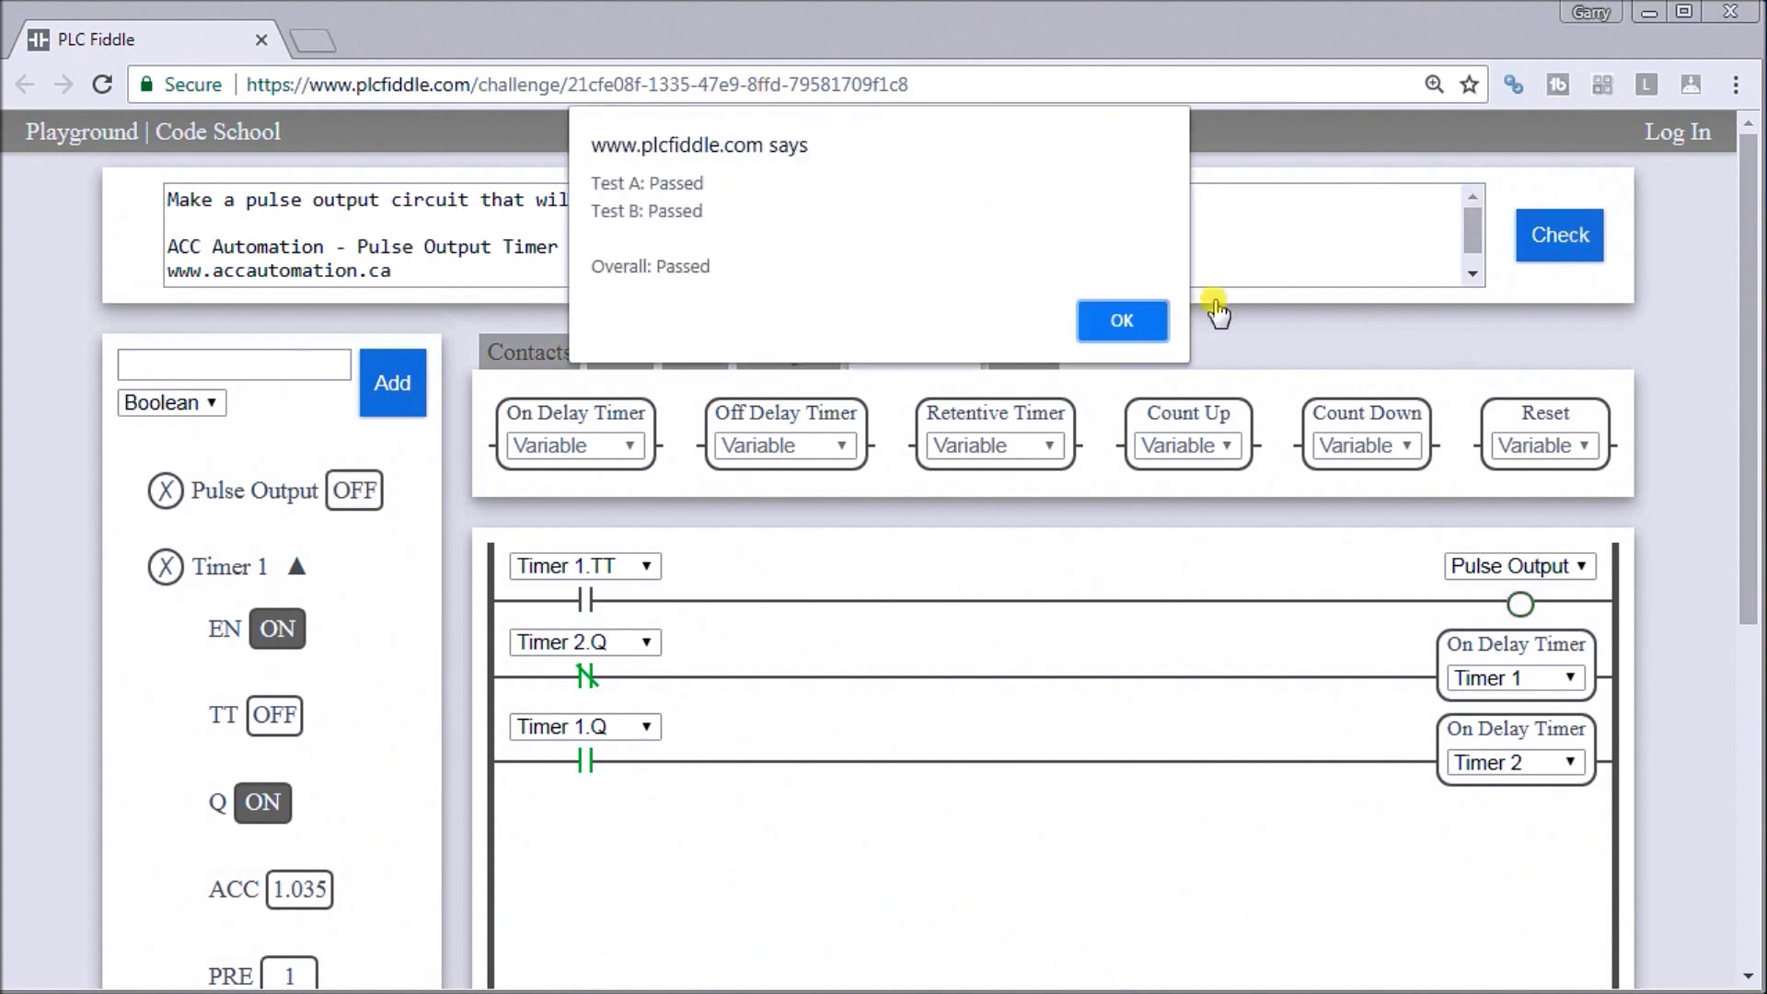
{"action": "left_click", "coordinate": [1118, 318]}
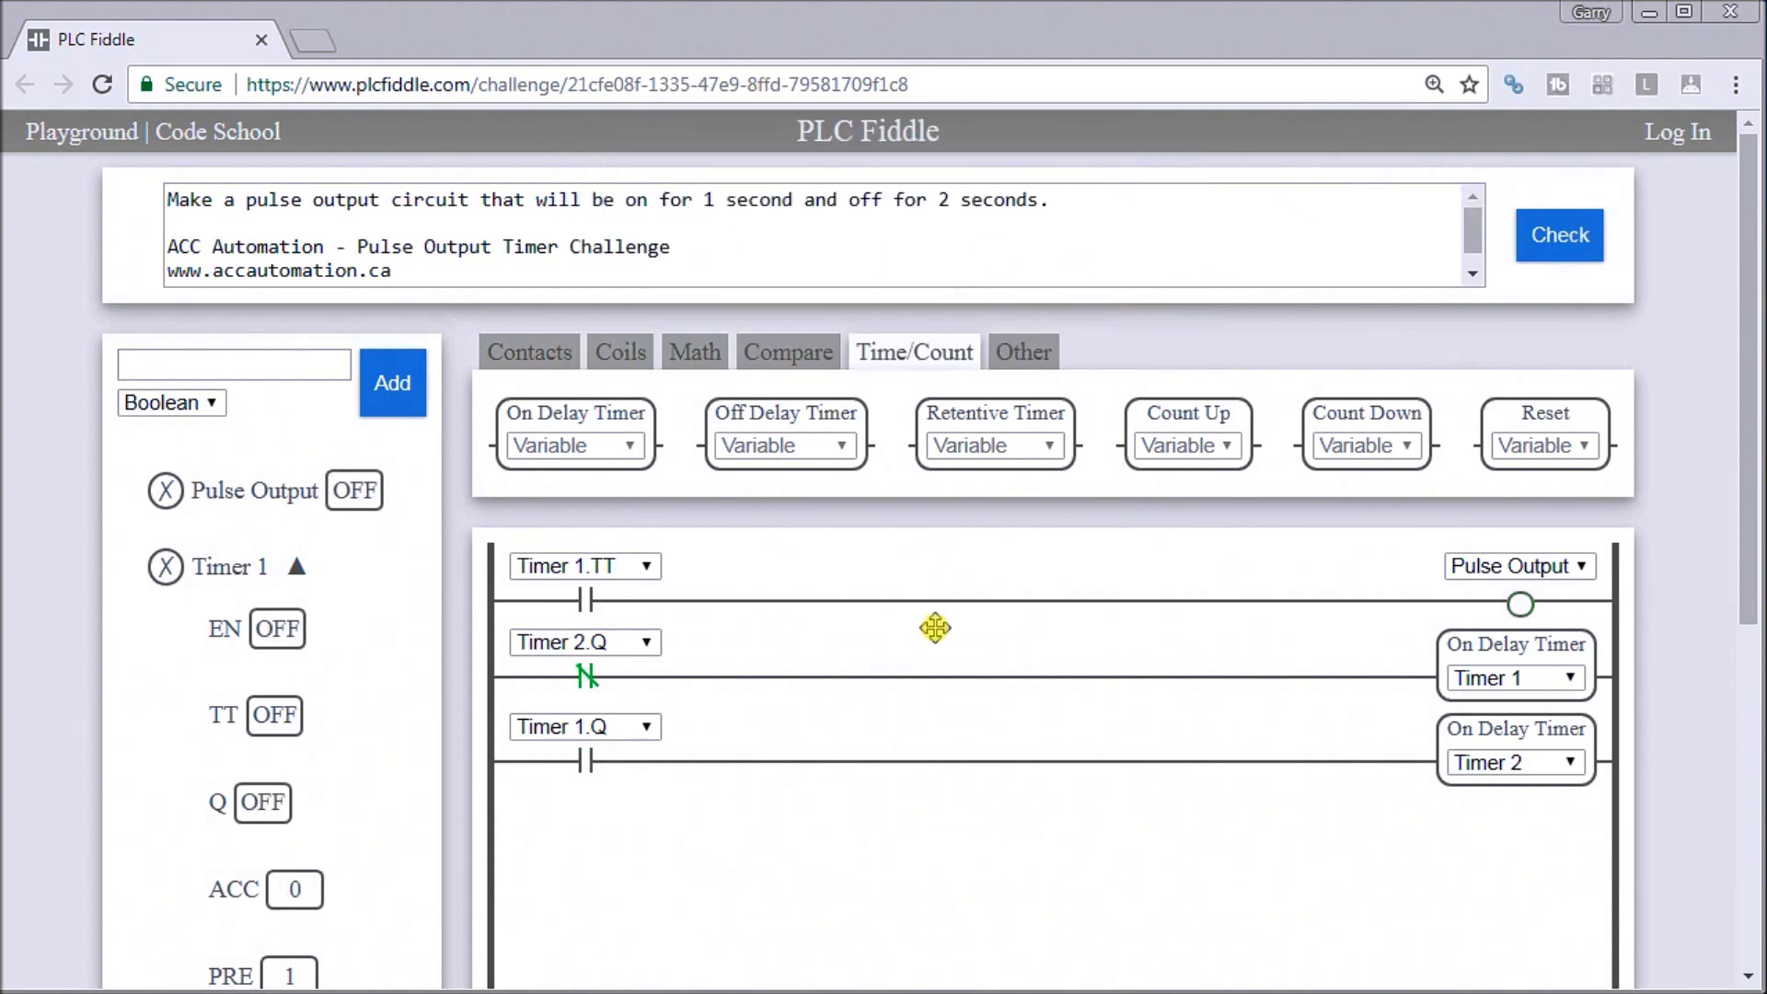